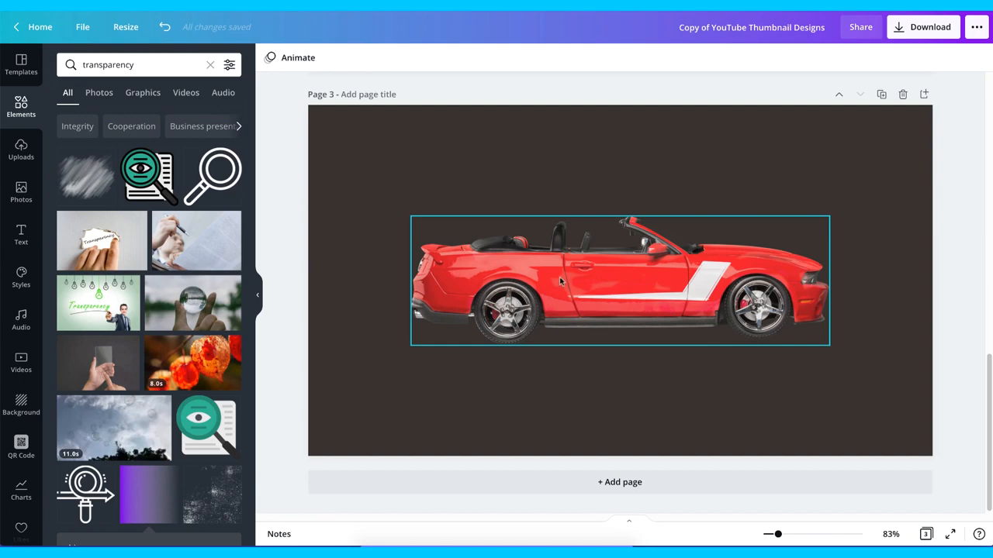
pyautogui.scroll(10, 649, 271)
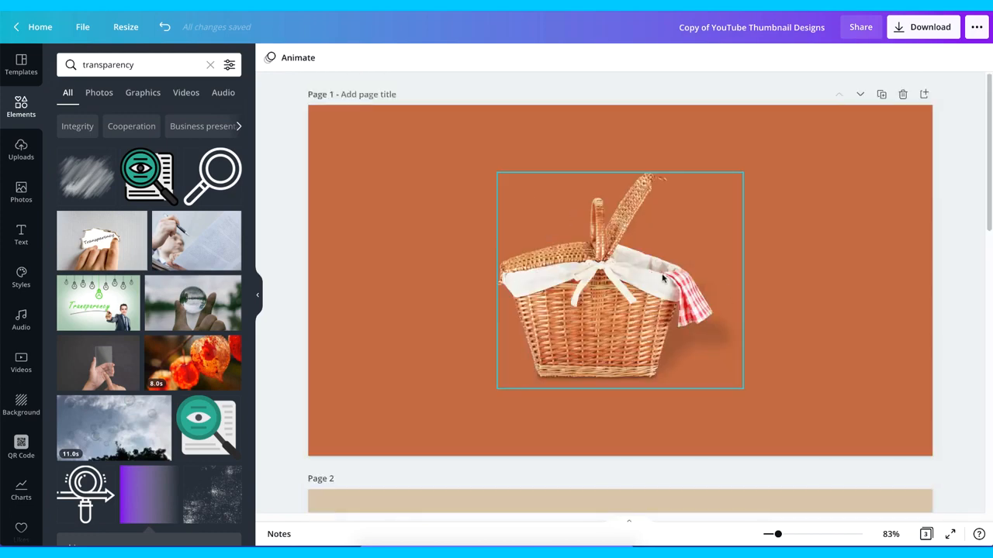
pyautogui.scroll(-5, 664, 278)
pyautogui.scroll(-5, 664, 278)
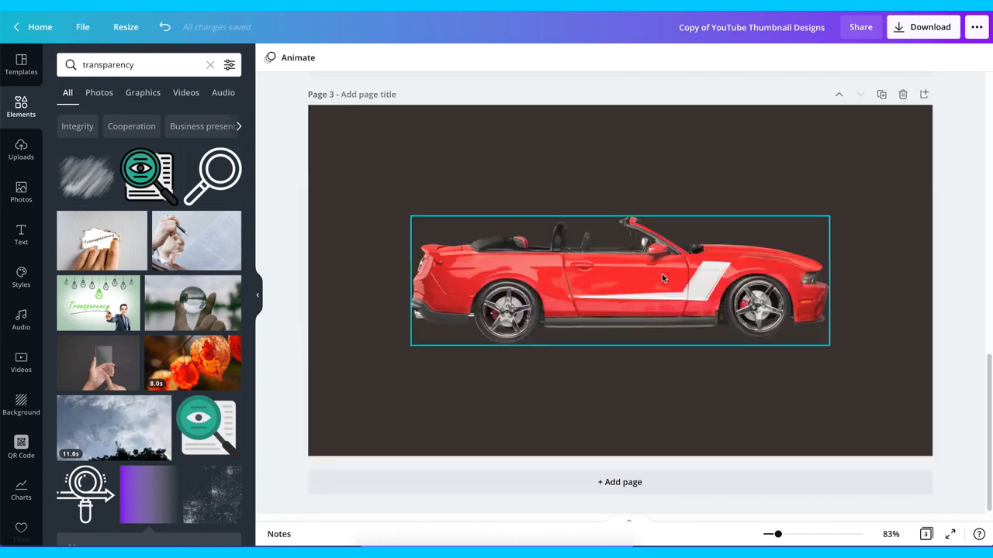
pyautogui.scroll(10, 663, 272)
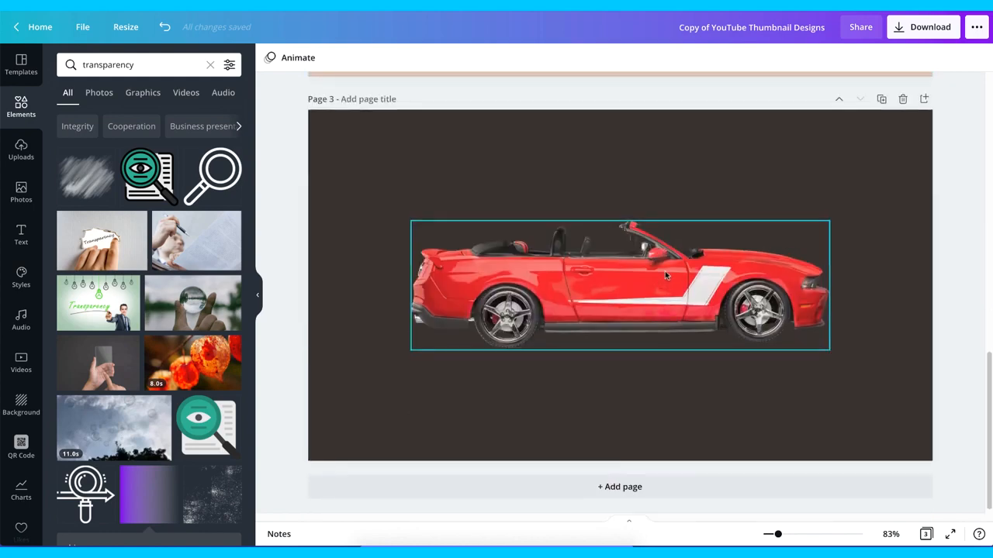
pyautogui.scroll(2, 665, 272)
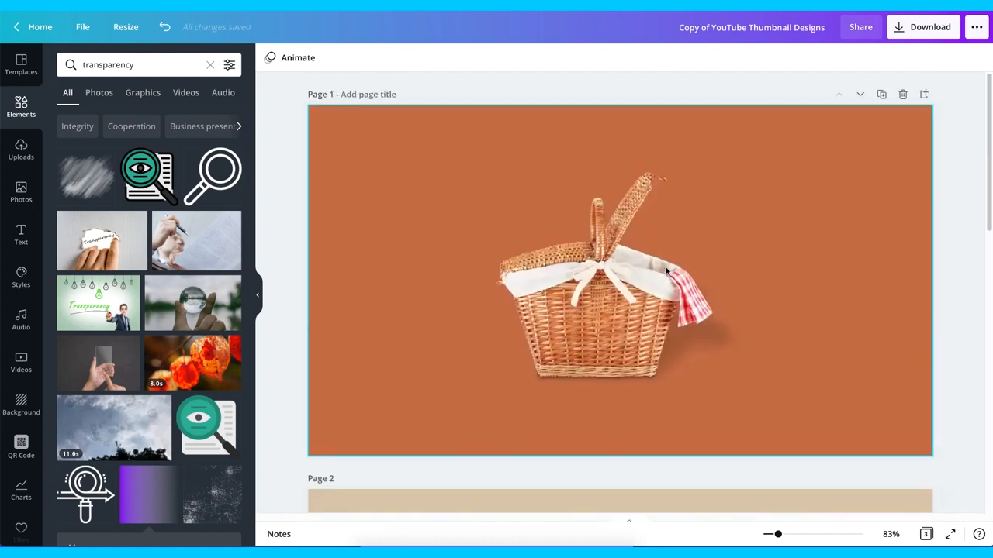
# Try the photo colours #d79366 and pale pink on the page 1 background, and return it to #bc6643.
pyautogui.click(627, 193)
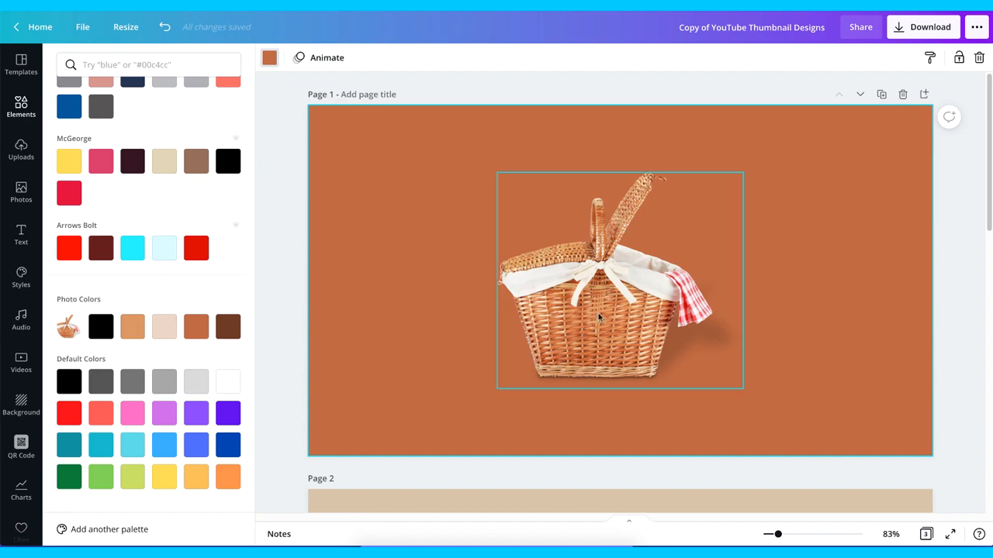
pyautogui.click(593, 291)
pyautogui.click(351, 126)
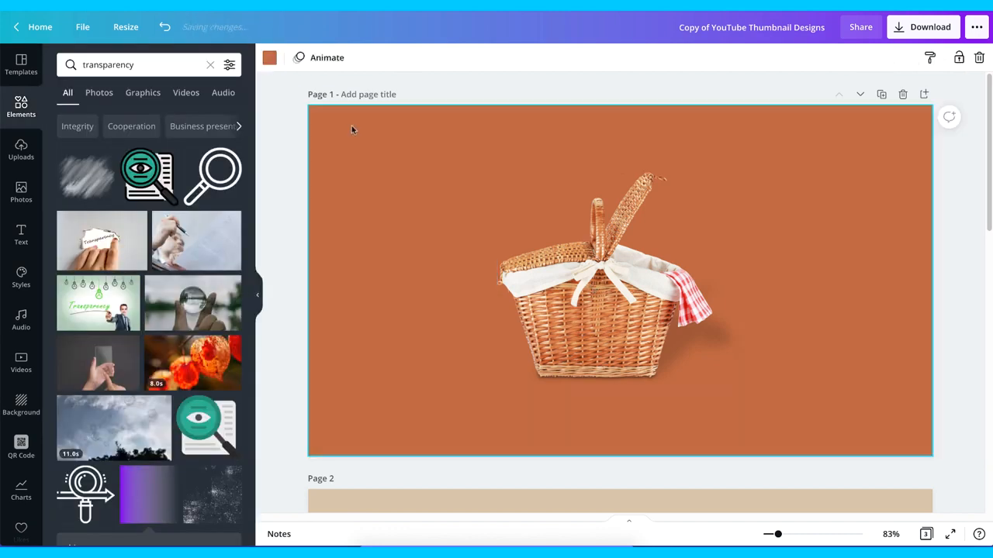
pyautogui.click(265, 60)
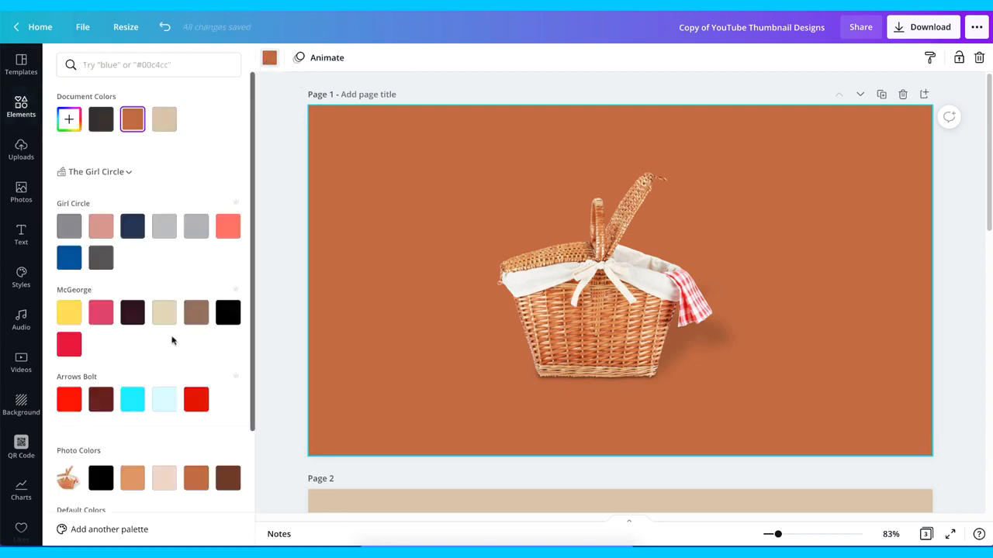
pyautogui.scroll(-3, 163, 342)
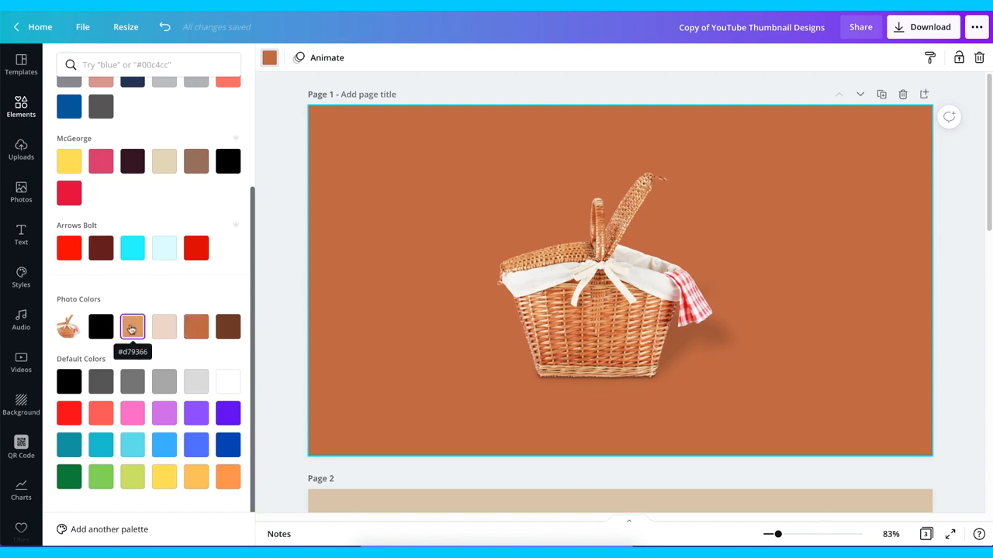
pyautogui.click(132, 329)
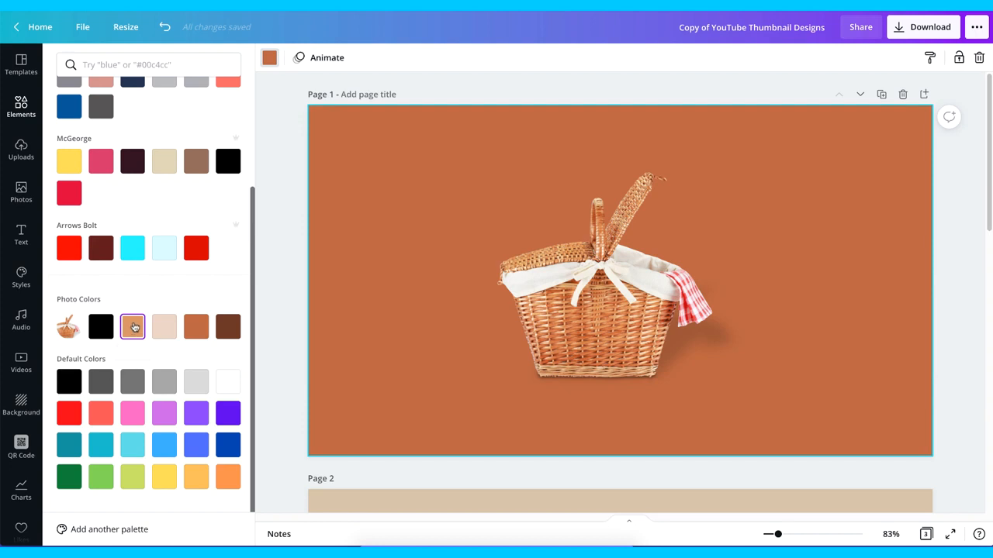
pyautogui.click(162, 329)
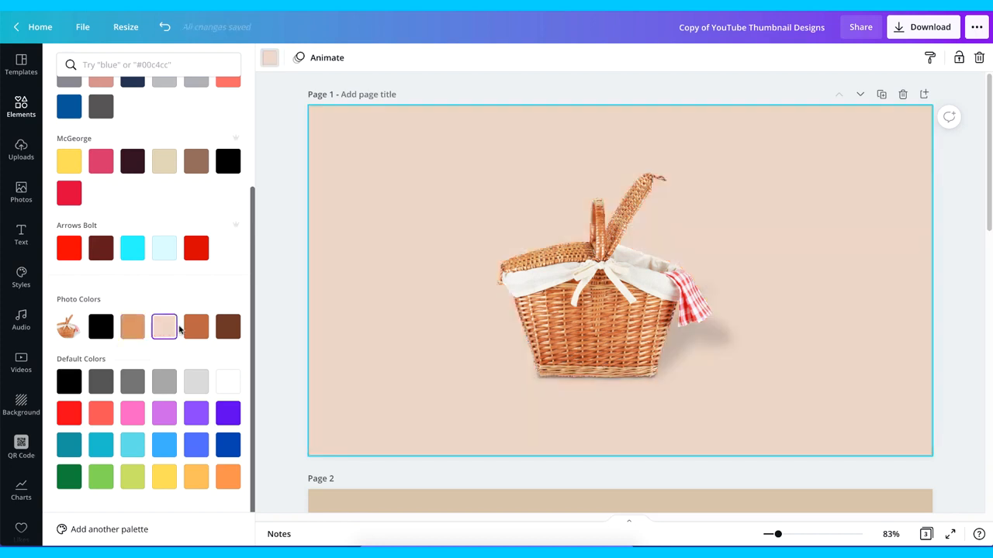
pyautogui.click(195, 326)
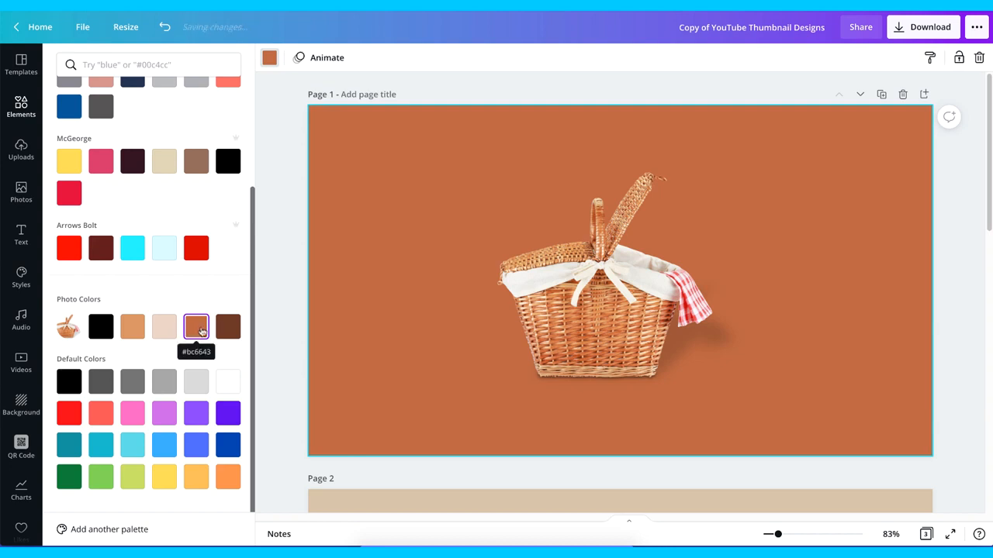
pyautogui.scroll(-3, 563, 361)
pyautogui.scroll(-4, 563, 362)
pyautogui.click(590, 311)
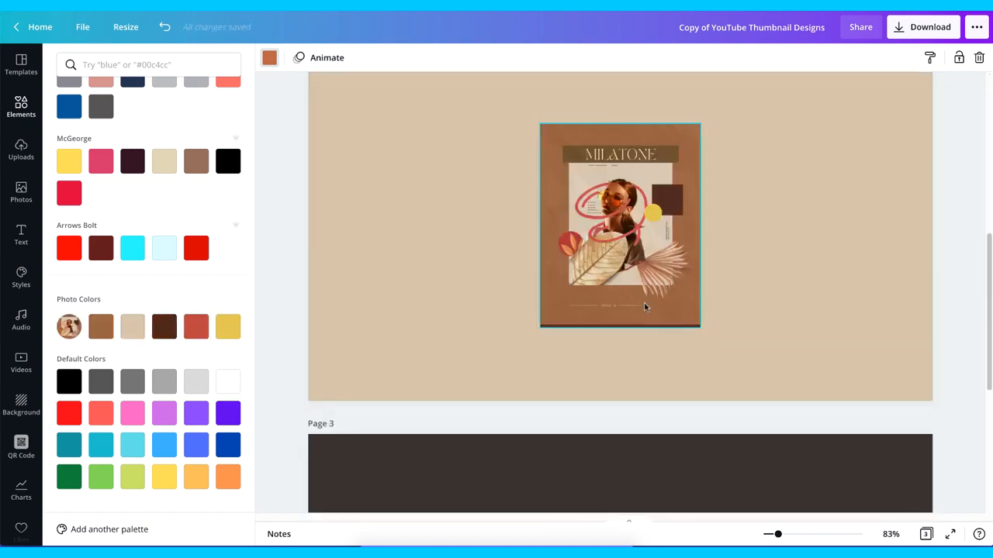
pyautogui.scroll(-5, 648, 302)
pyautogui.scroll(12, 654, 295)
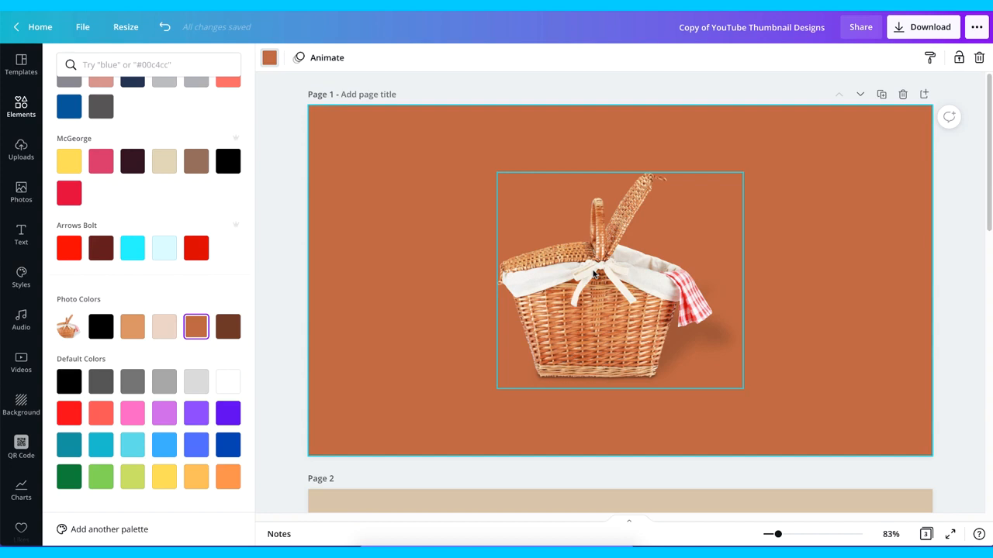
# Move the basket image slightly higher on page 1 and duplicate it in place.
pyautogui.click(613, 293)
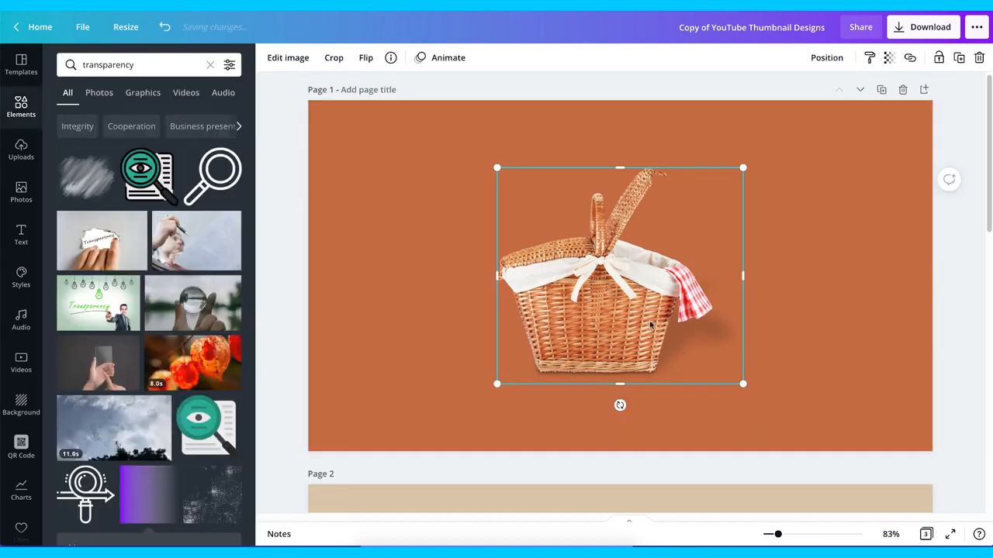
pyautogui.moveTo(624, 317); pyautogui.dragTo(619, 287)
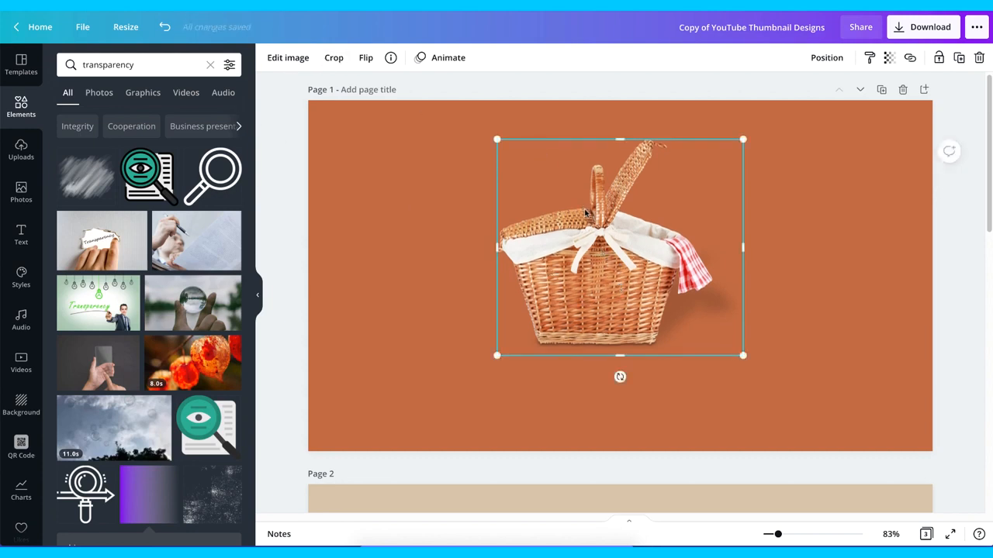
pyautogui.moveTo(586, 213)
pyautogui.mouseDown()
pyautogui.moveTo(589, 223)
pyautogui.moveTo(585, 212)
pyautogui.mouseUp()
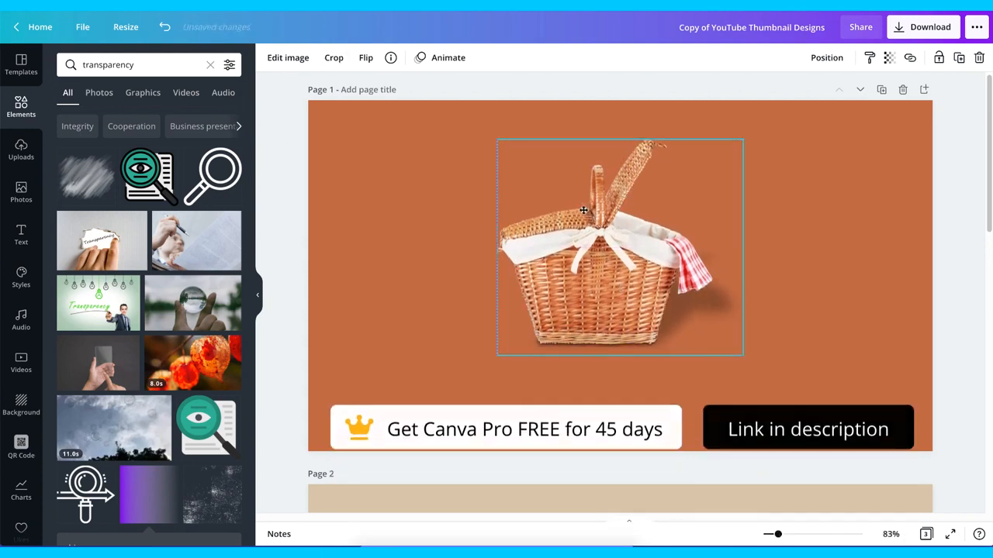
# Flip the duplicate basket horizontally, then rotate it upside down and place it directly beneath the original, base to base.
pyautogui.click(365, 57)
pyautogui.click(387, 90)
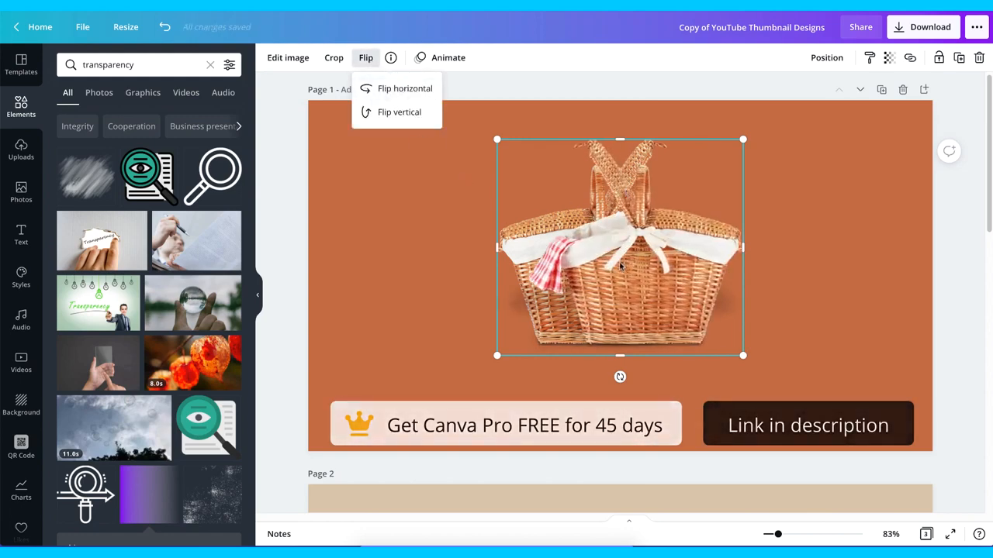
pyautogui.moveTo(620, 377)
pyautogui.mouseDown()
pyautogui.moveTo(481, 333)
pyautogui.moveTo(508, 208)
pyautogui.moveTo(590, 230)
pyautogui.moveTo(667, 228)
pyautogui.moveTo(591, 226)
pyautogui.moveTo(616, 218)
pyautogui.moveTo(609, 391)
pyautogui.mouseUp()
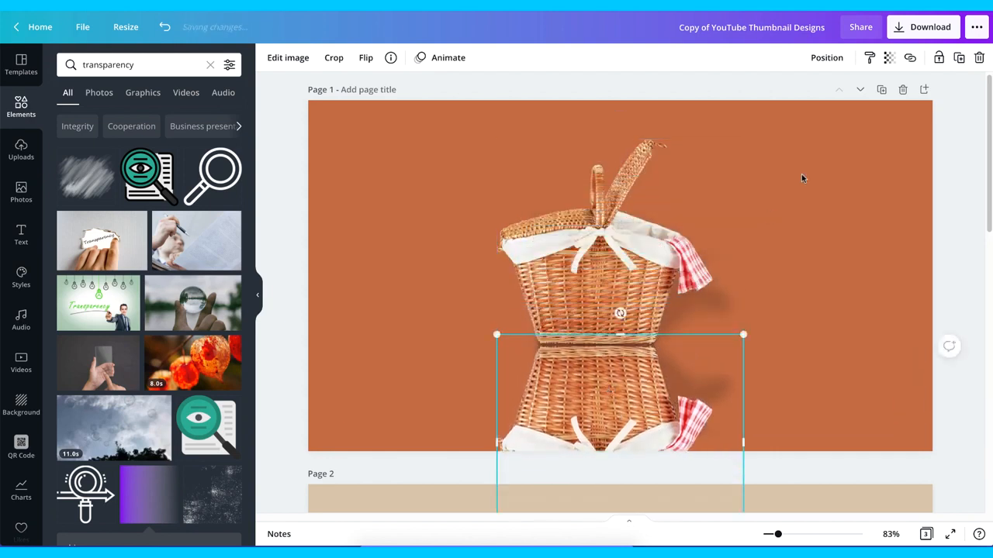
# Set the upside-down basket copy's transparency to 24.
pyautogui.click(889, 57)
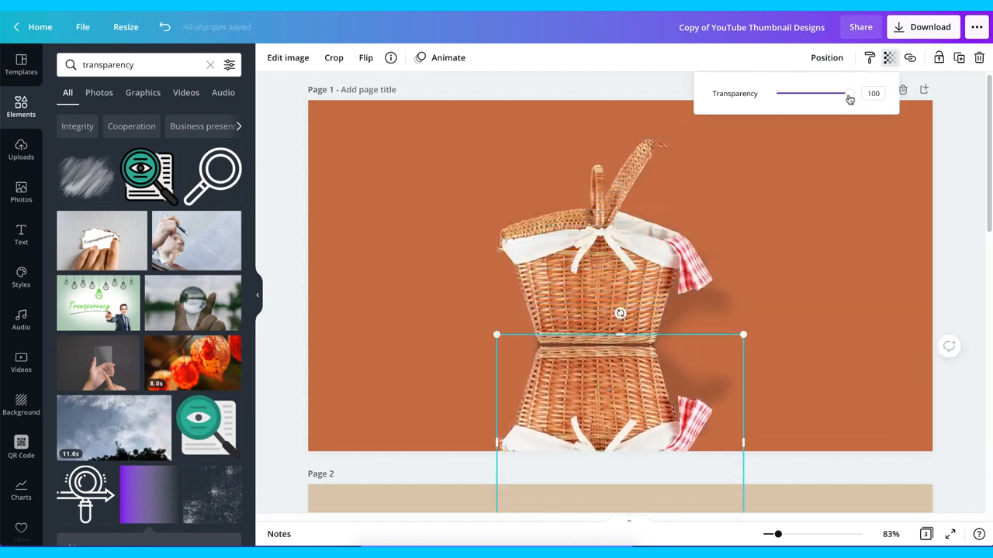
pyautogui.moveTo(847, 94); pyautogui.dragTo(794, 93)
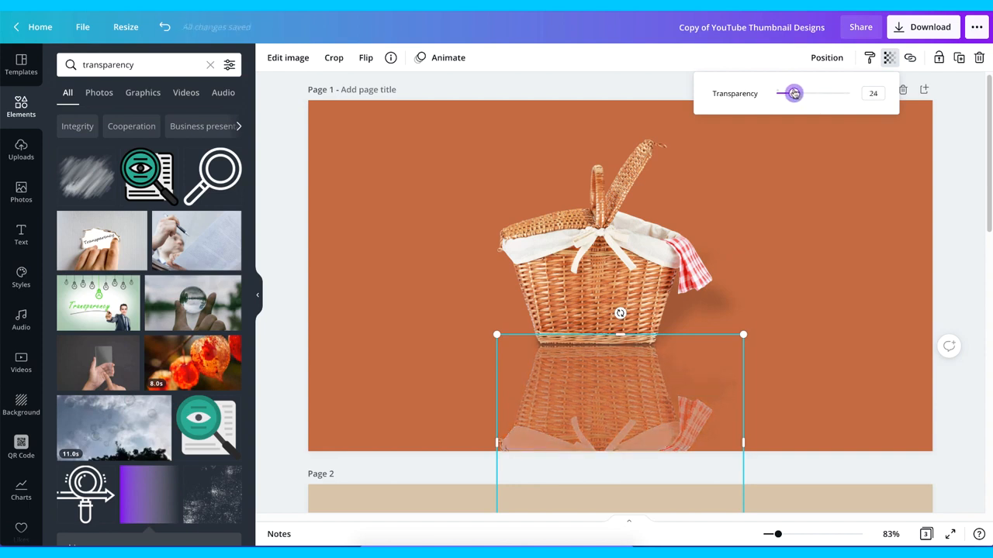
pyautogui.click(848, 253)
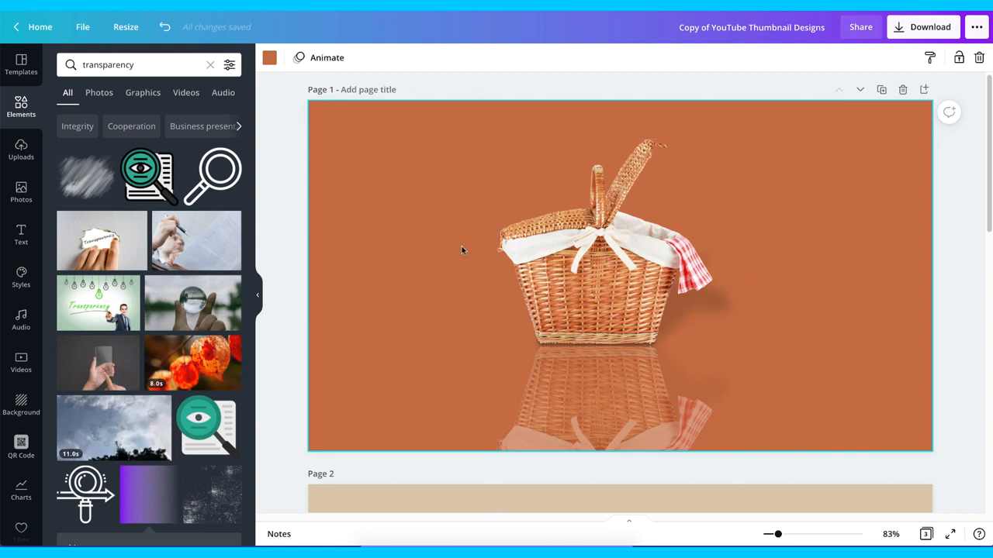
# Move the basket and its reflection up together and scale both down so most of the reflection fits on page 1.
pyautogui.moveTo(416, 191); pyautogui.dragTo(672, 454)
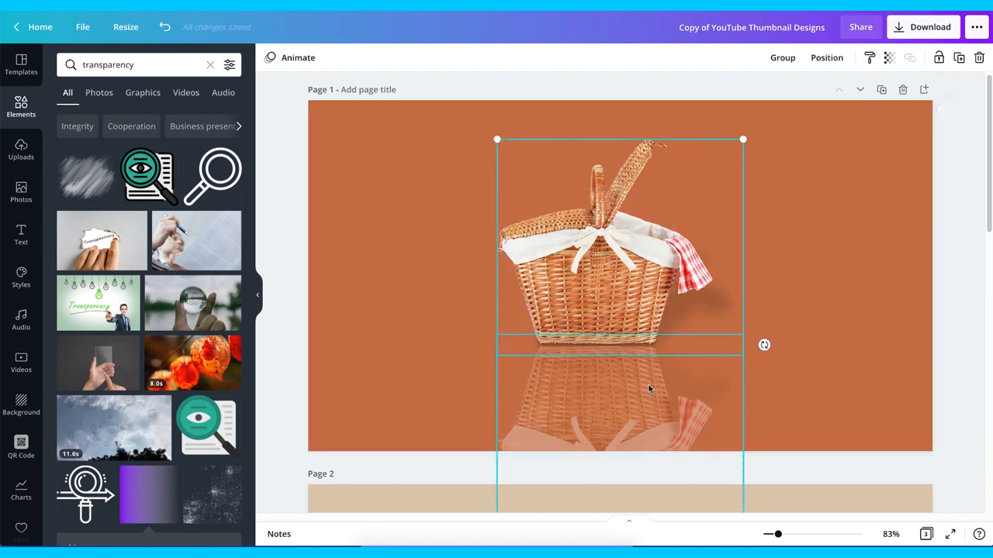
pyautogui.moveTo(649, 388); pyautogui.dragTo(648, 347)
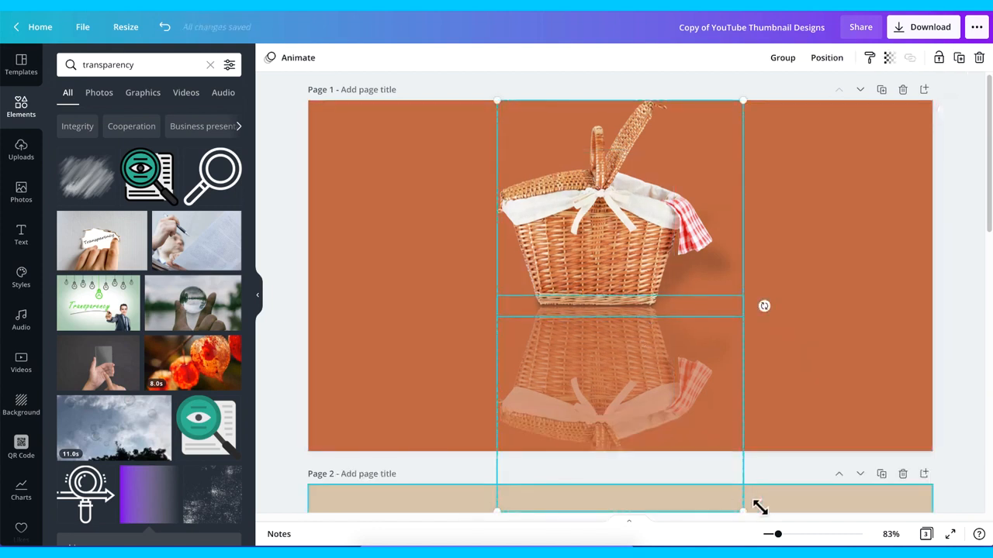
pyautogui.click(737, 510)
pyautogui.click(583, 335)
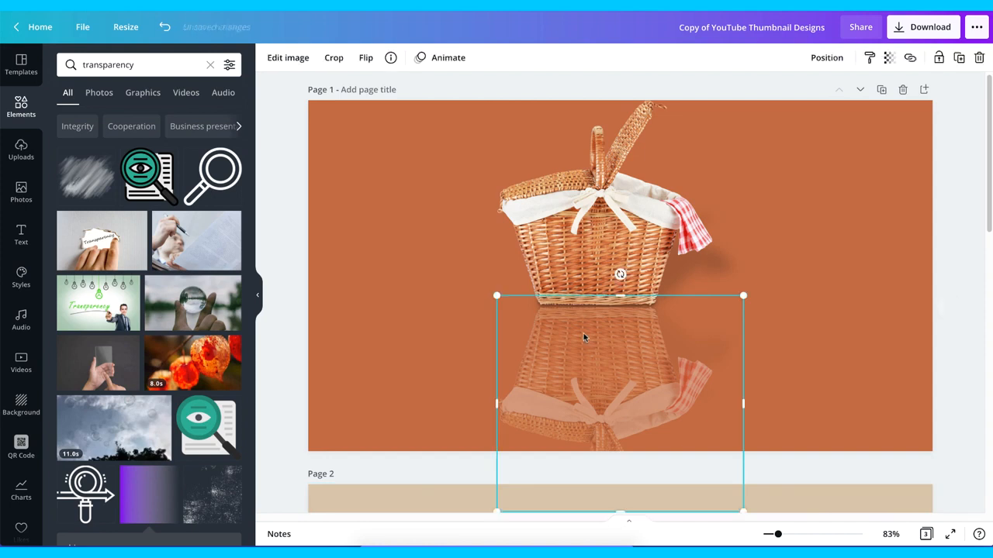
pyautogui.hotkey('ctrl', 'a')
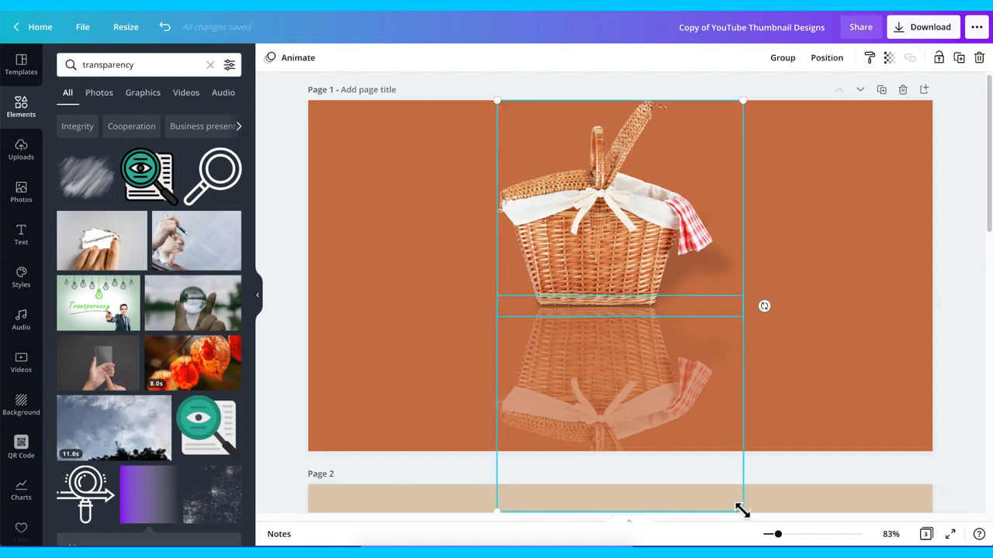
pyautogui.moveTo(736, 507); pyautogui.dragTo(719, 487)
pyautogui.moveTo(629, 385); pyautogui.dragTo(627, 362)
pyautogui.click(794, 301)
# Nudge the reflection up slightly so it sits tight against the basket's base.
pyautogui.click(618, 343)
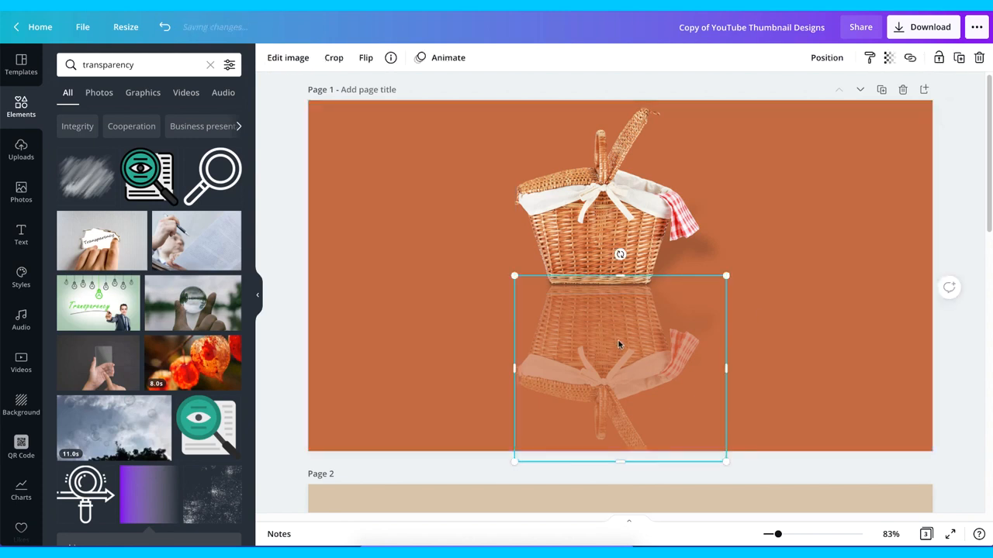
pyautogui.press('Up')
pyautogui.press('Up')
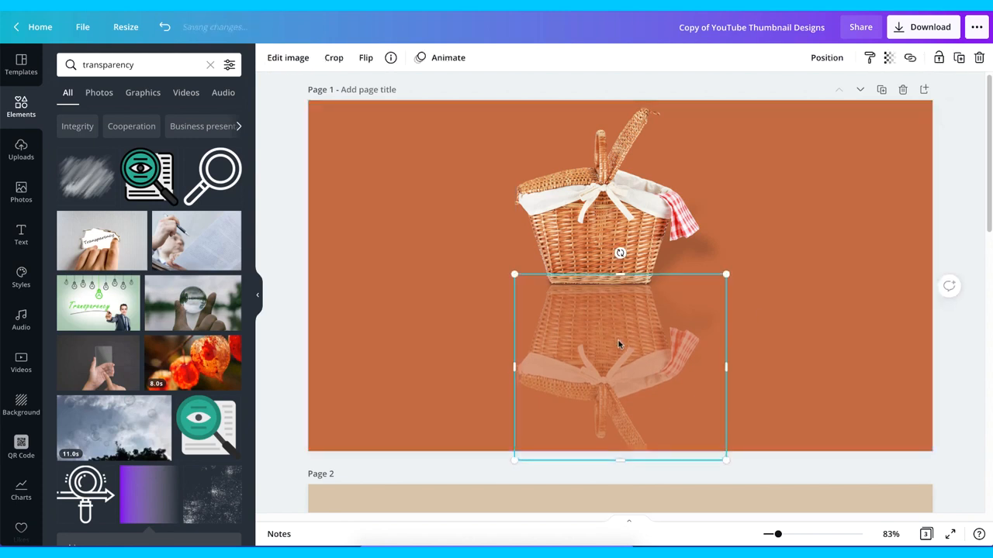
# Set the reflection's transparency to 35.
pyautogui.click(889, 57)
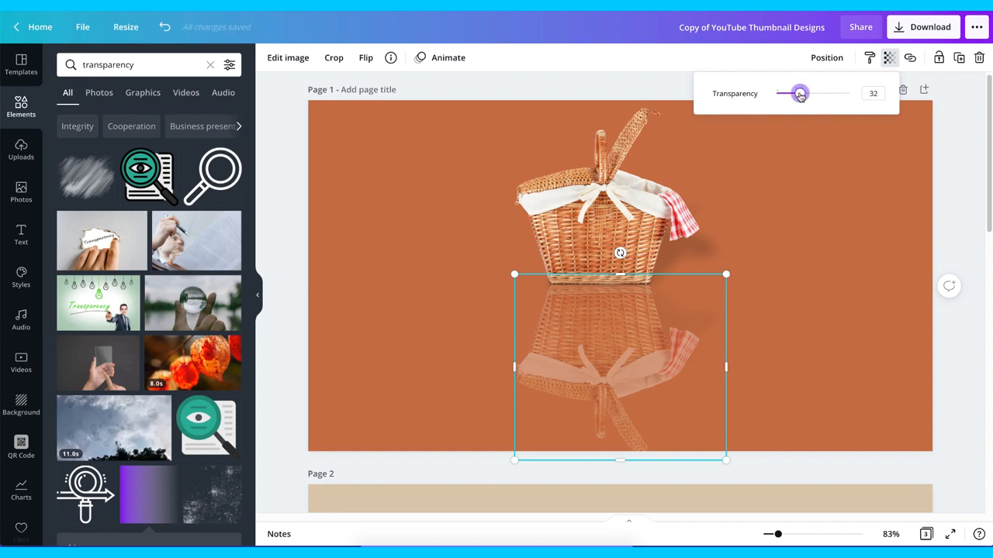
pyautogui.click(868, 93)
pyautogui.press('BackSpace')
pyautogui.press('BackSpace')
pyautogui.write('35')
pyautogui.press('Return')
# Crop away the lower part of the reflection and move the basket and reflection down together towards the page's vertical centre.
pyautogui.moveTo(620, 460); pyautogui.dragTo(632, 344)
pyautogui.moveTo(427, 152); pyautogui.dragTo(716, 367)
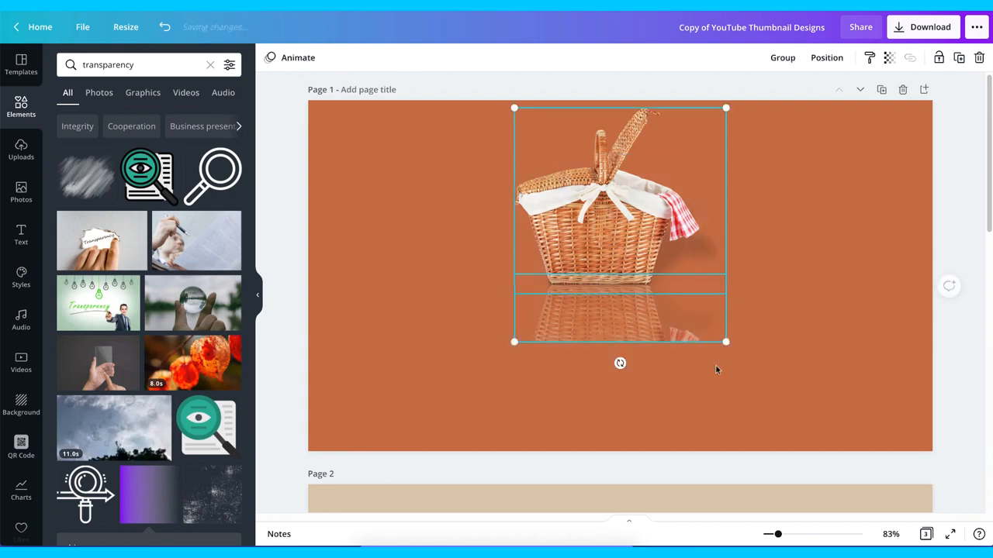
pyautogui.moveTo(620, 226); pyautogui.dragTo(634, 248)
pyautogui.click(805, 246)
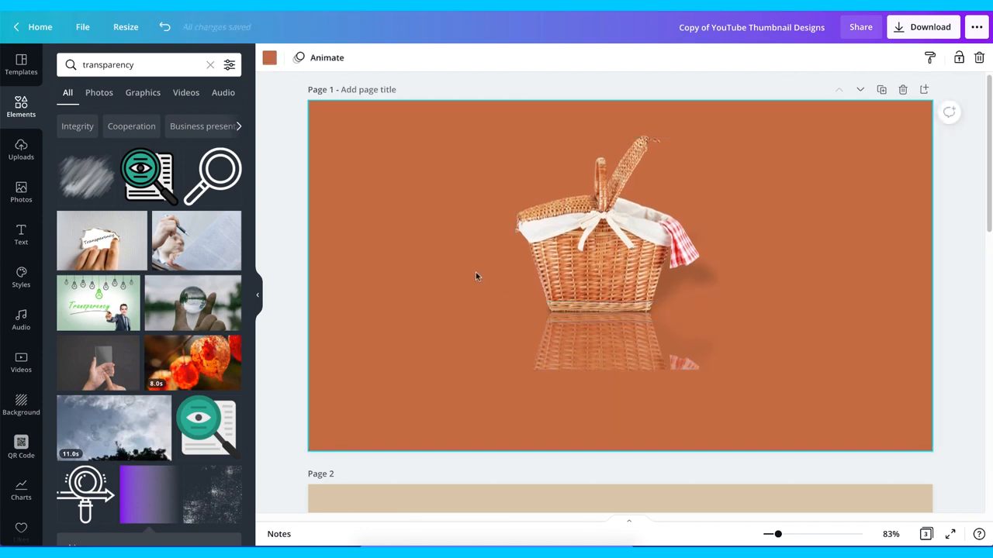
# Trim a thin strip more off the lower edge of the reflection.
pyautogui.click(633, 338)
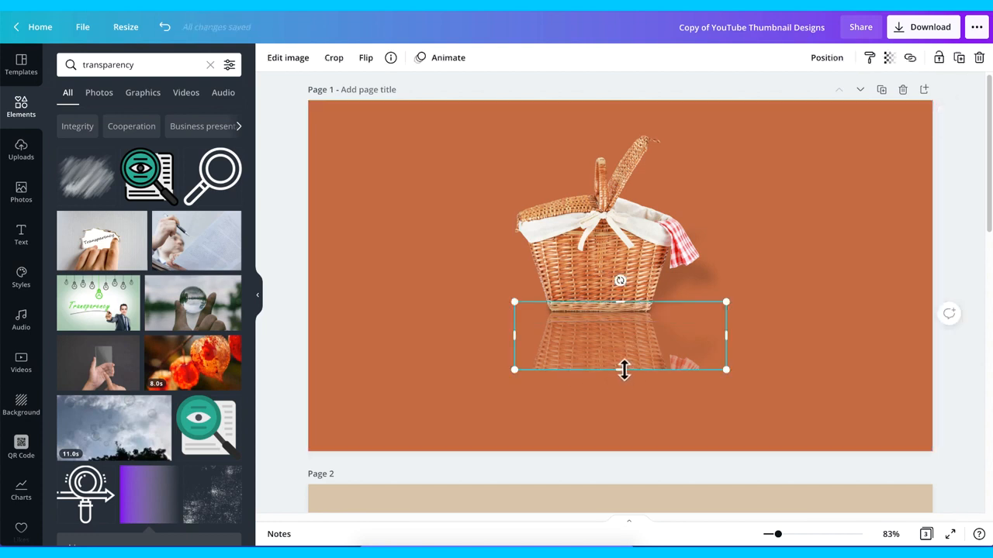
pyautogui.moveTo(623, 370); pyautogui.dragTo(721, 354)
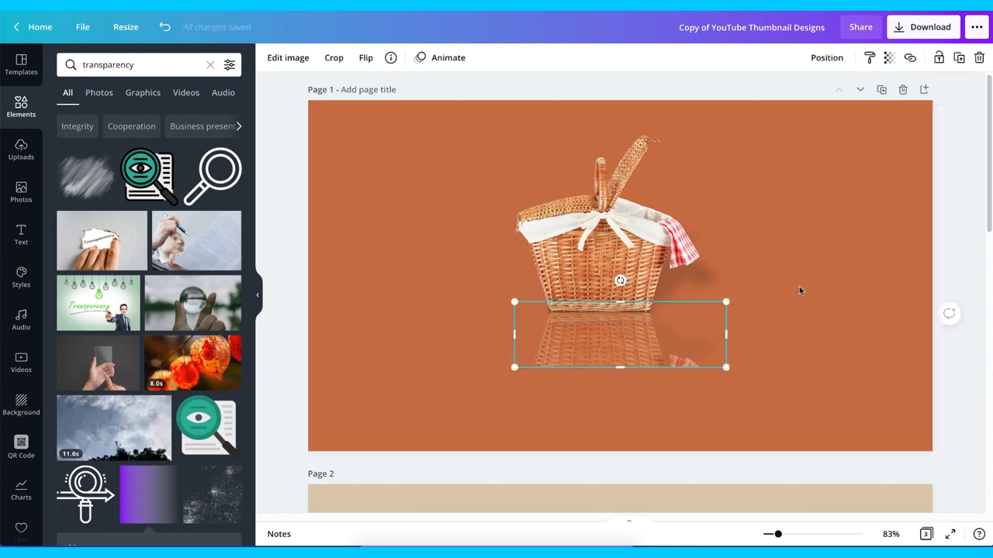
pyautogui.click(799, 290)
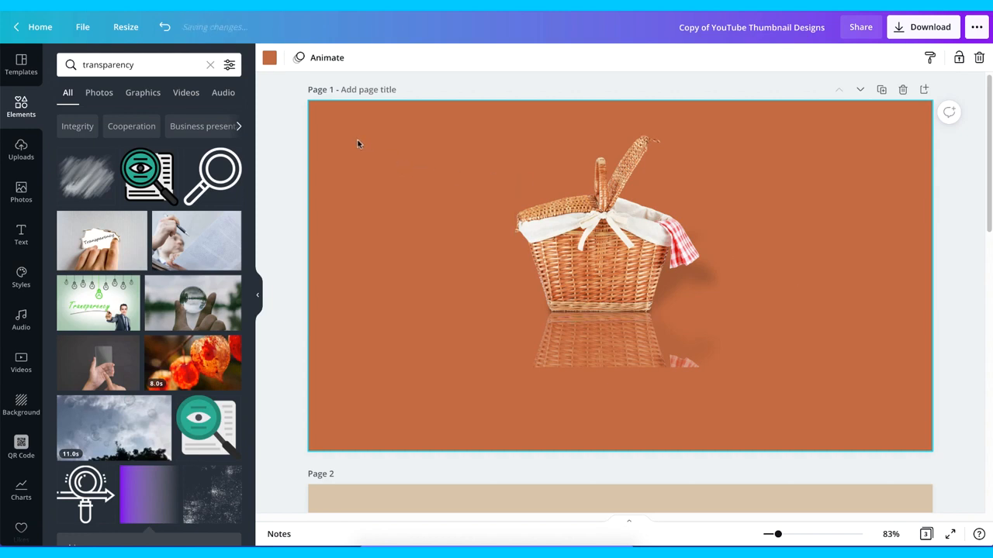
# Search the elements for "transparency" and check the details of the purple gradient that fades to transparency.
pyautogui.click(128, 66)
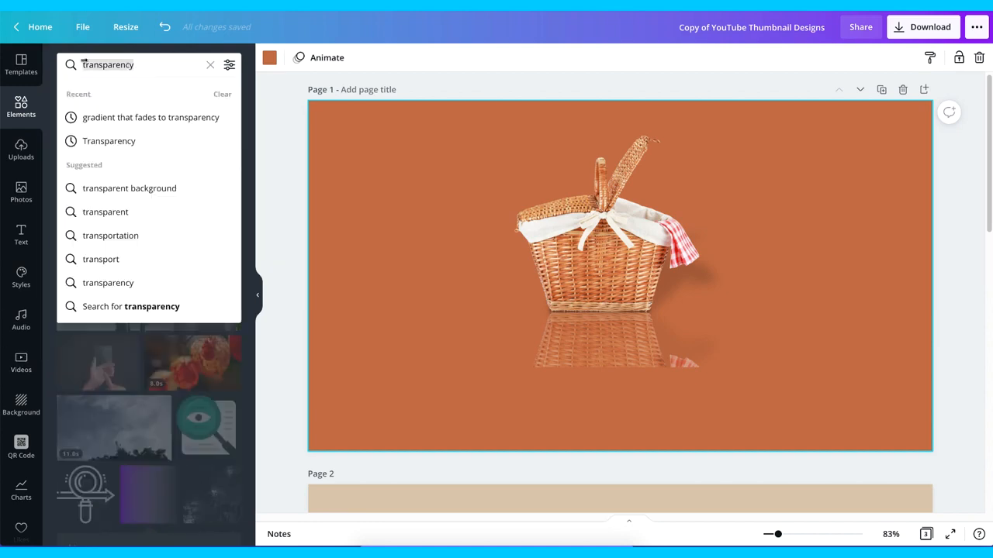
pyautogui.click(22, 107)
pyautogui.click(121, 64)
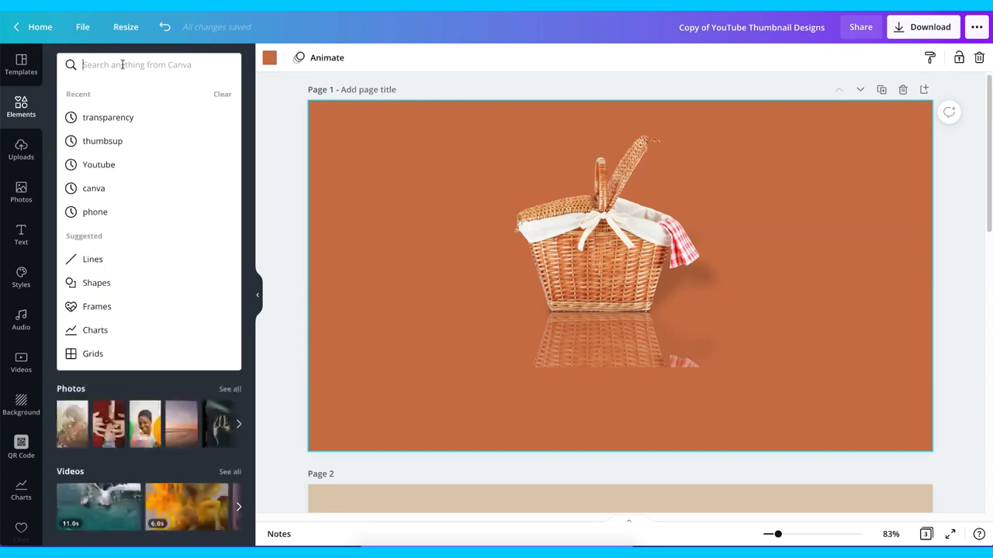
pyautogui.click(117, 117)
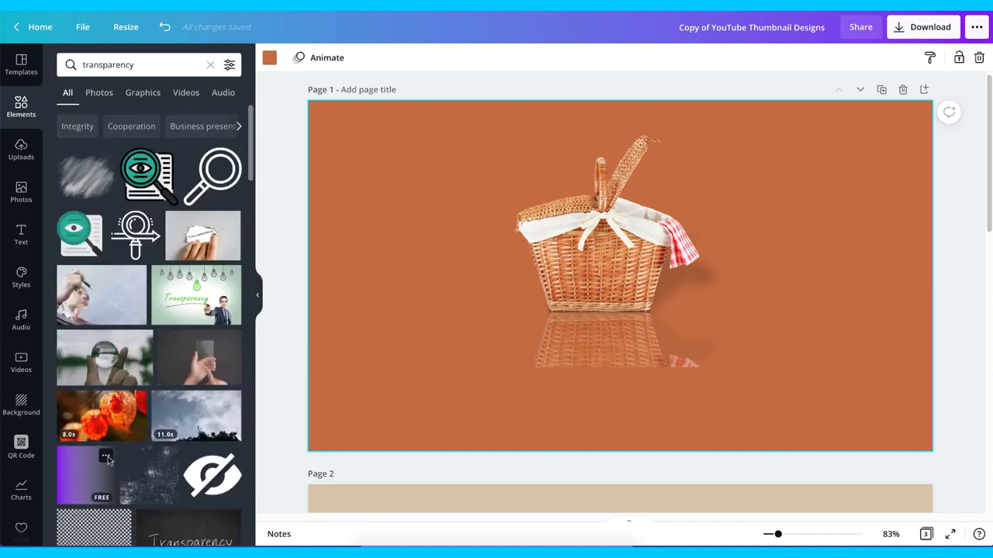
pyautogui.click(107, 458)
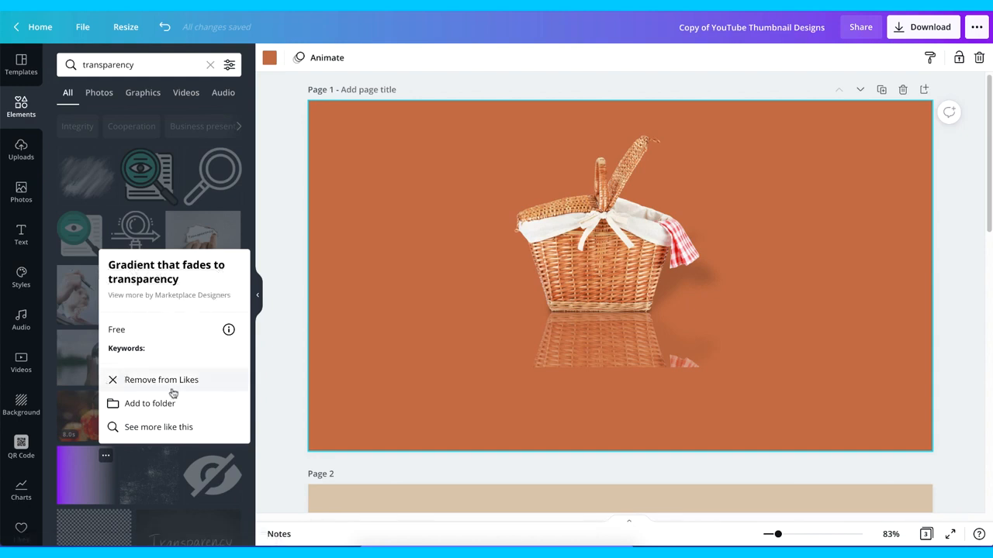
pyautogui.click(90, 472)
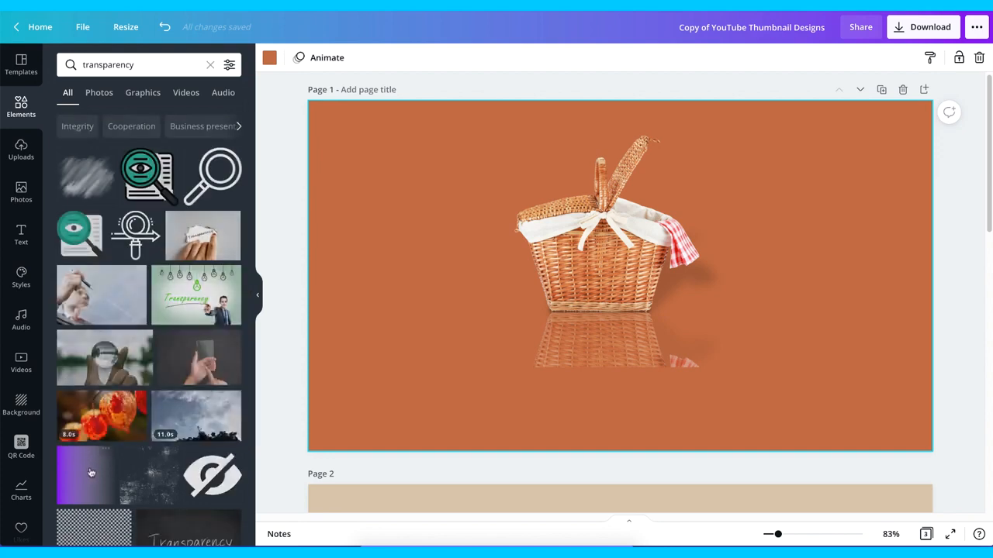
# Add the purple fading gradient to page 1, rotate it so its solid edge faces down, and place it left of the basket.
pyautogui.click(91, 471)
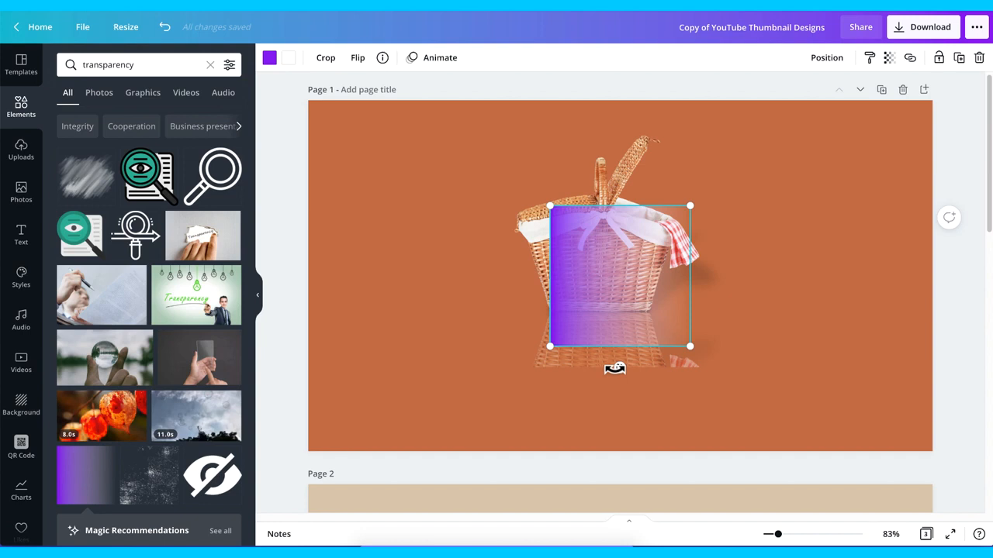
pyautogui.moveTo(614, 368); pyautogui.dragTo(508, 312)
pyautogui.moveTo(422, 269); pyautogui.dragTo(412, 257)
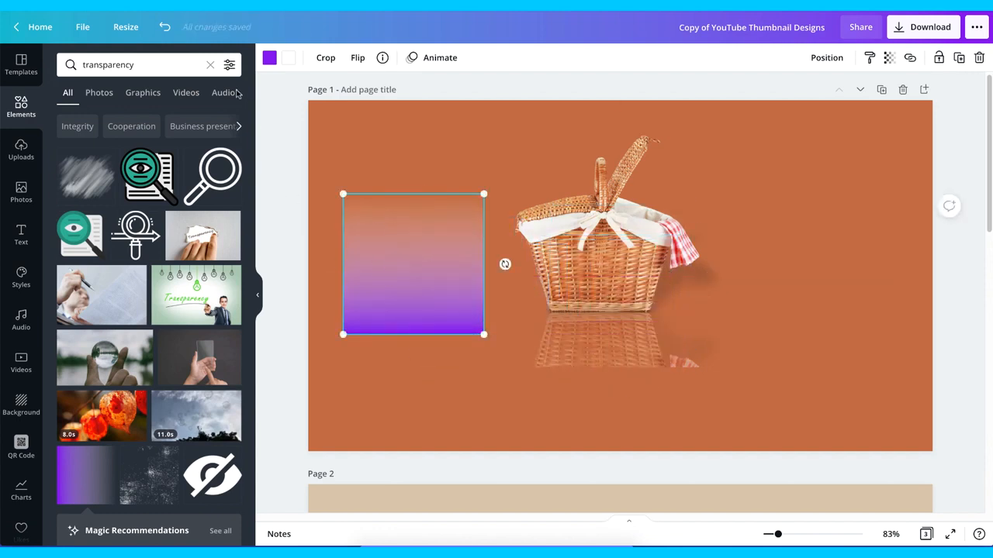
# Recolour both gradient colours to the page's terracotta orange and shrink the gradient to a smaller square.
pyautogui.click(270, 58)
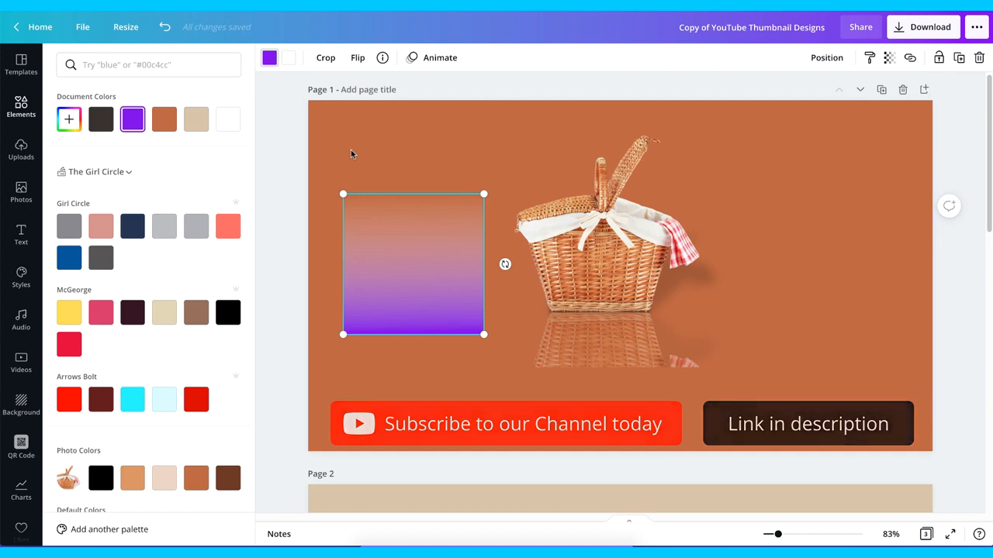
pyautogui.click(163, 119)
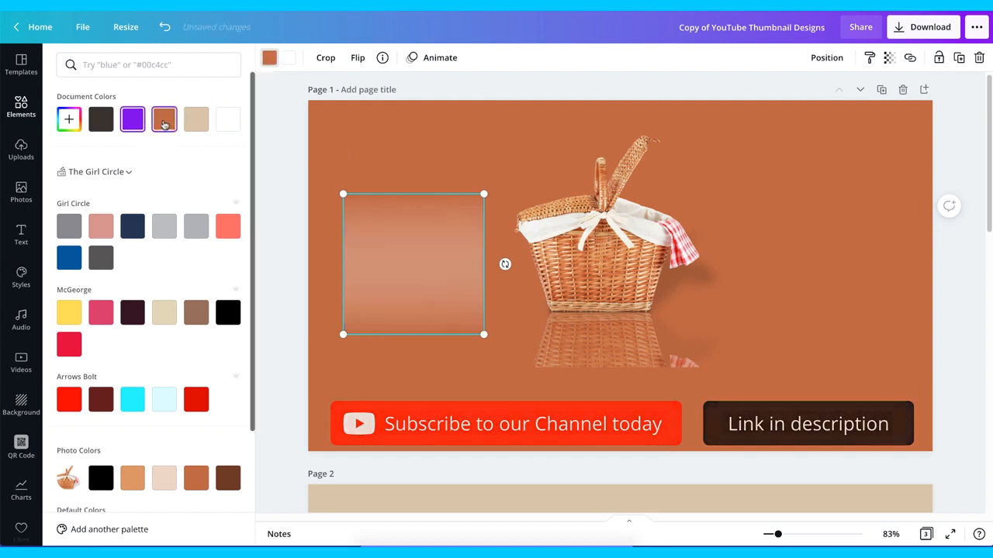
pyautogui.click(288, 58)
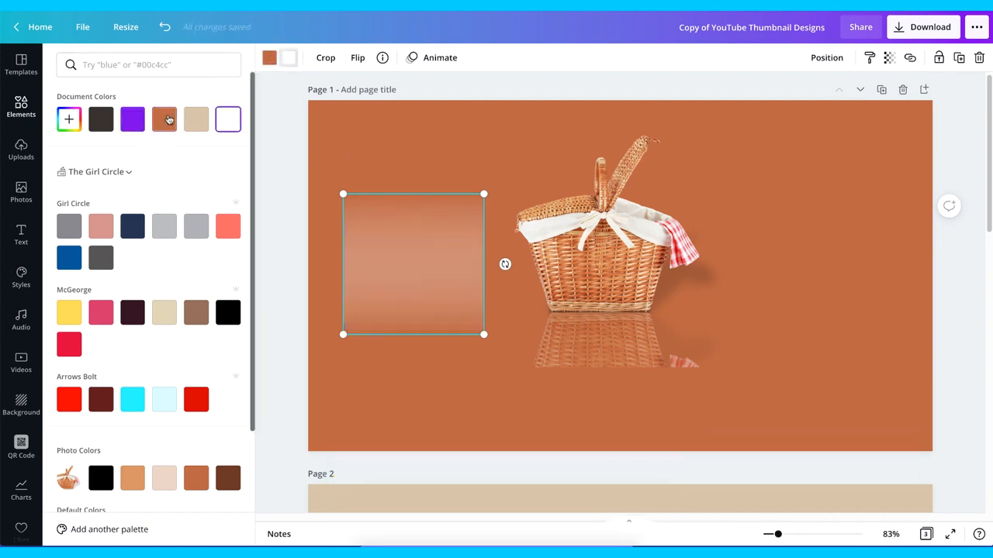
pyautogui.click(164, 119)
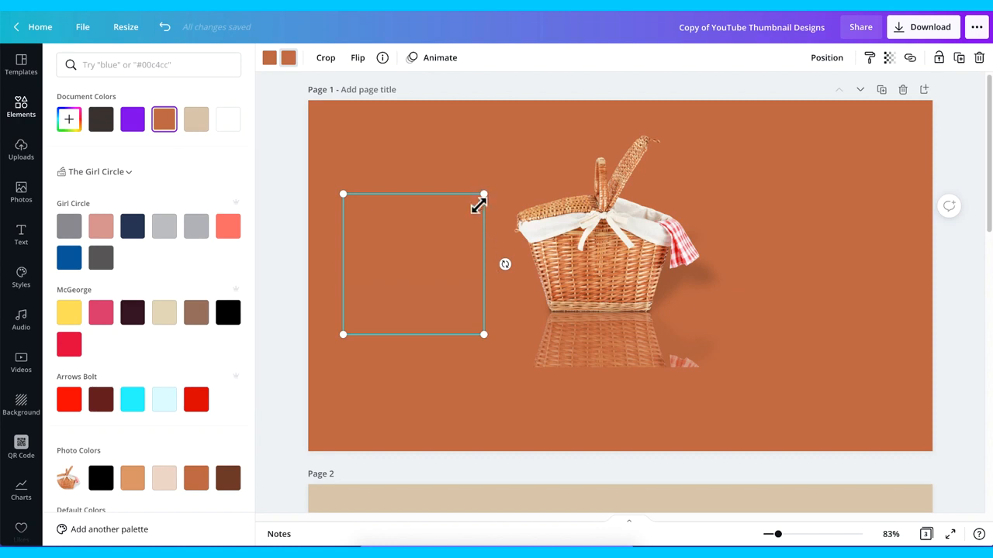
pyautogui.moveTo(483, 194); pyautogui.dragTo(411, 299)
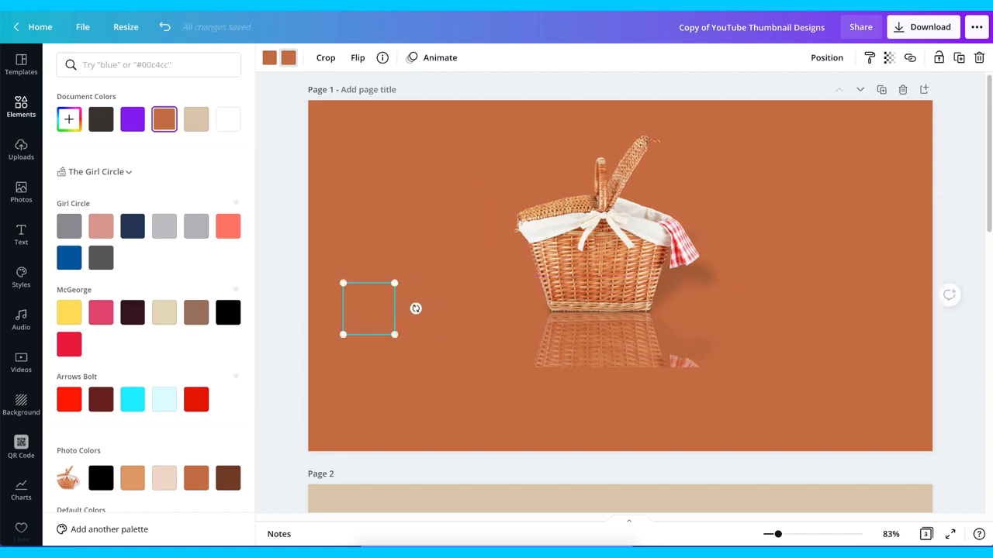
# Change the page 1 background to the dark brown document colour so the orange gradient stands out.
pyautogui.click(339, 120)
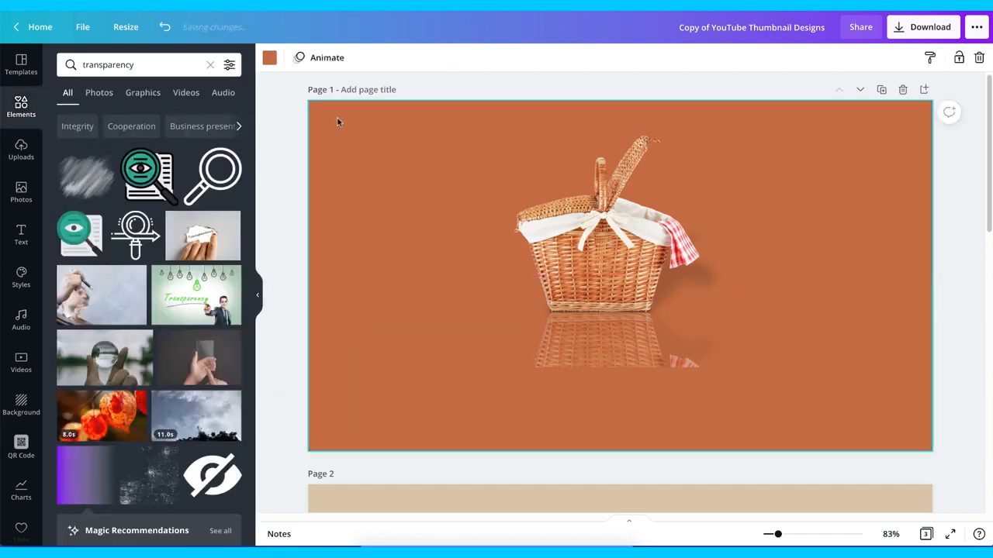
pyautogui.click(270, 59)
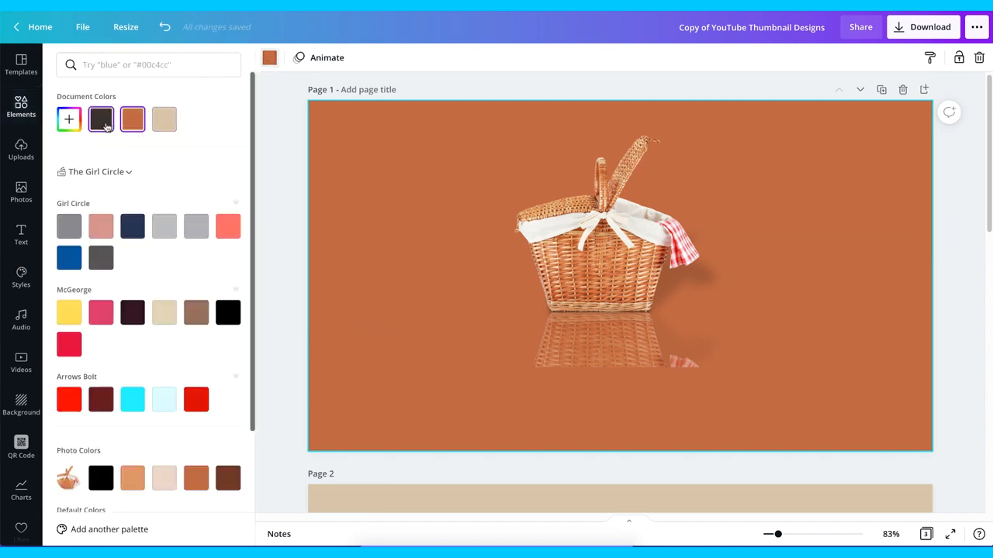
pyautogui.click(104, 124)
# Shrink the orange gradient further into a small tile and group the elements at its position.
pyautogui.click(360, 317)
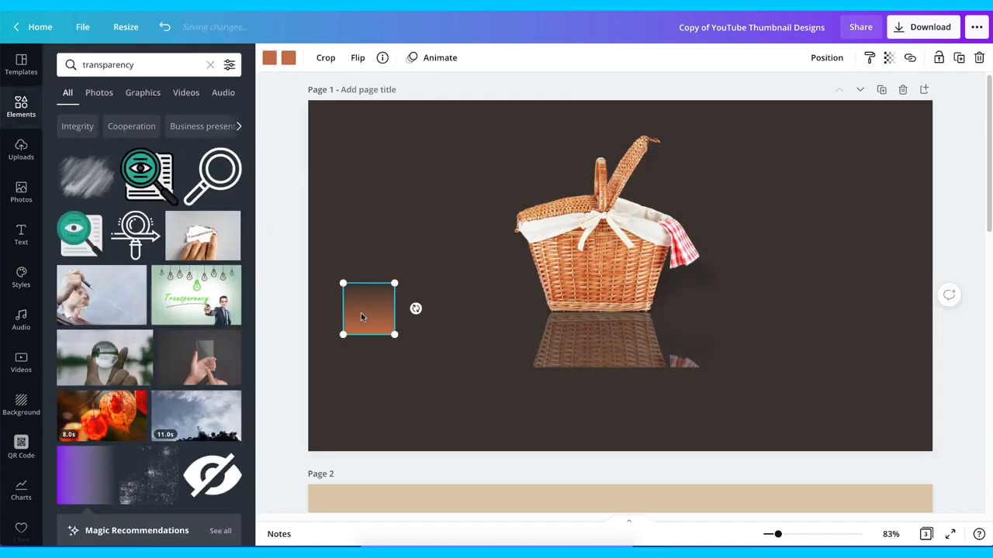
pyautogui.moveTo(391, 284); pyautogui.dragTo(363, 319)
pyautogui.moveTo(326, 285); pyautogui.dragTo(404, 378)
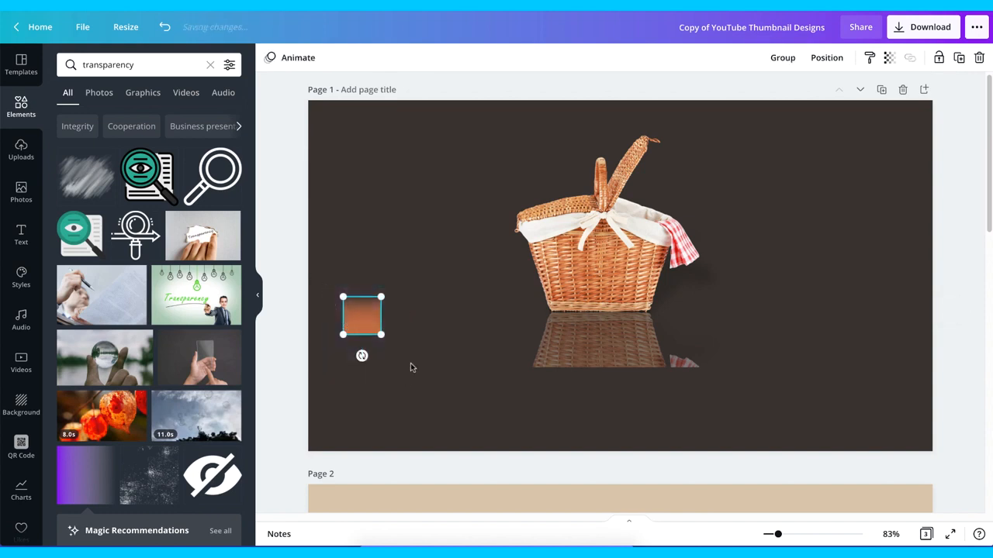
pyautogui.click(783, 59)
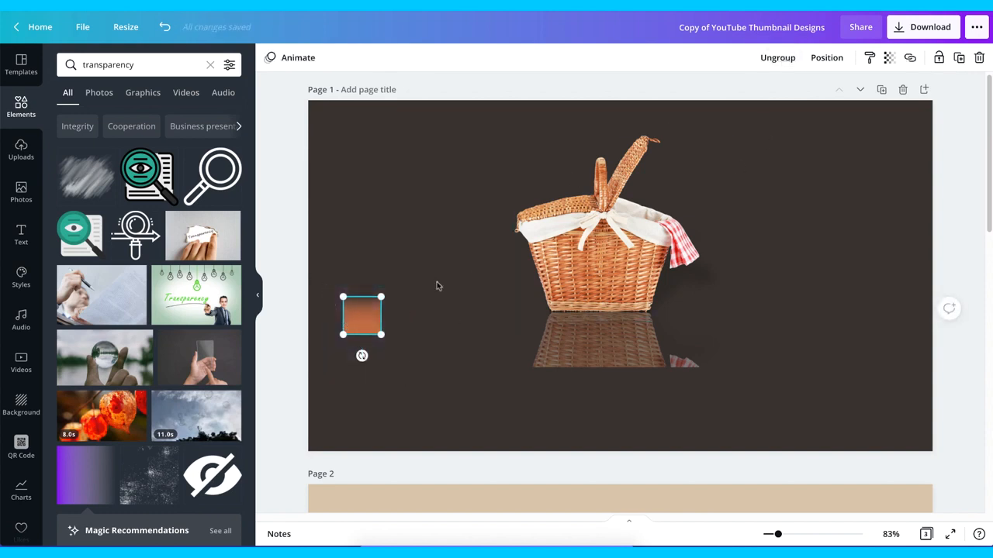
# Duplicate the gradient tile sideways to build an edge-to-edge row of four tiles.
pyautogui.click(370, 314)
pyautogui.moveTo(370, 314); pyautogui.dragTo(470, 331)
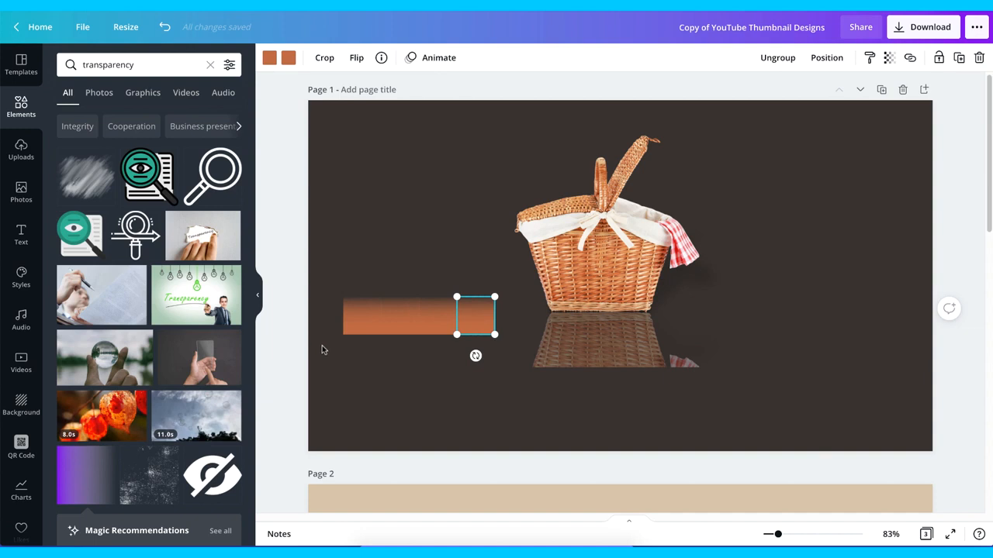
# Move the whole row of four gradient tiles over the lower edge of the basket's reflection.
pyautogui.moveTo(322, 349); pyautogui.dragTo(505, 290)
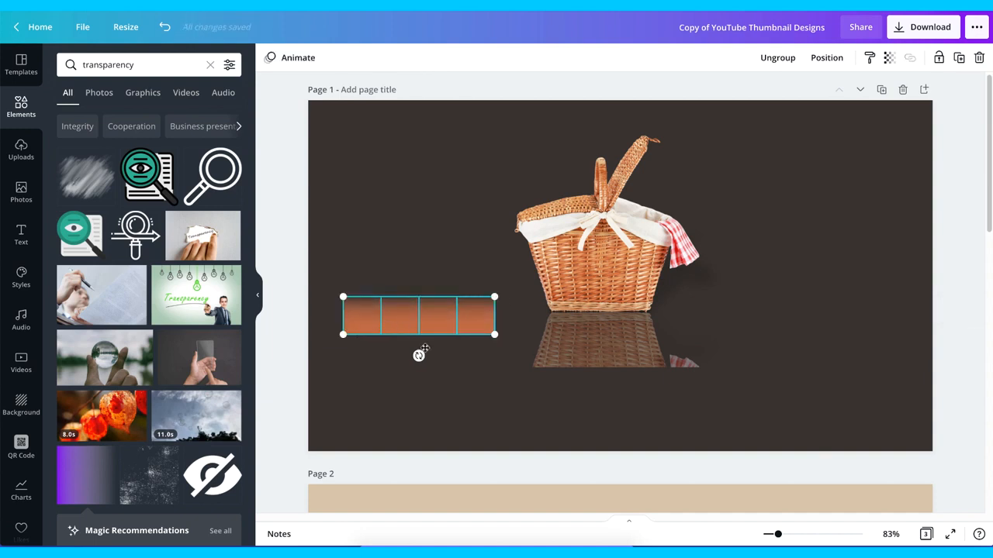
pyautogui.moveTo(400, 321); pyautogui.dragTo(578, 375)
pyautogui.click(482, 404)
# Add a fifth gradient tile at the row's right end and shift the full row slightly up over the reflection's lower part.
pyautogui.click(662, 378)
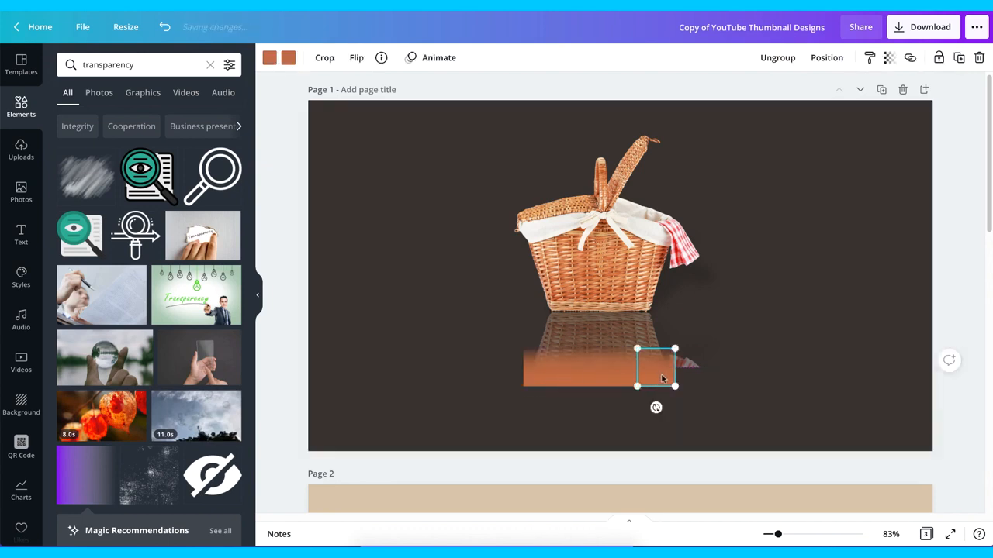
pyautogui.moveTo(662, 378); pyautogui.dragTo(701, 388)
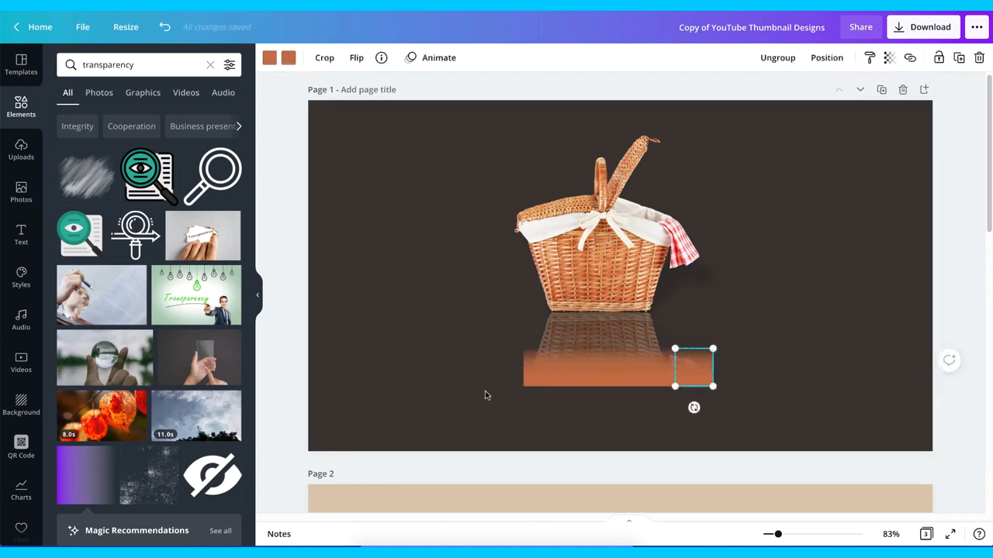
pyautogui.moveTo(484, 392); pyautogui.dragTo(709, 377)
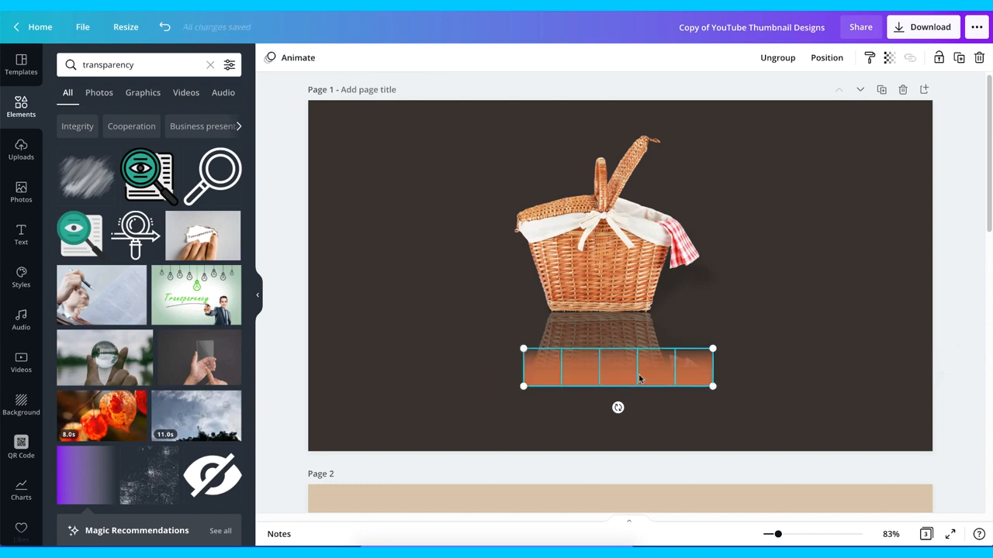
pyautogui.moveTo(643, 377); pyautogui.dragTo(642, 367)
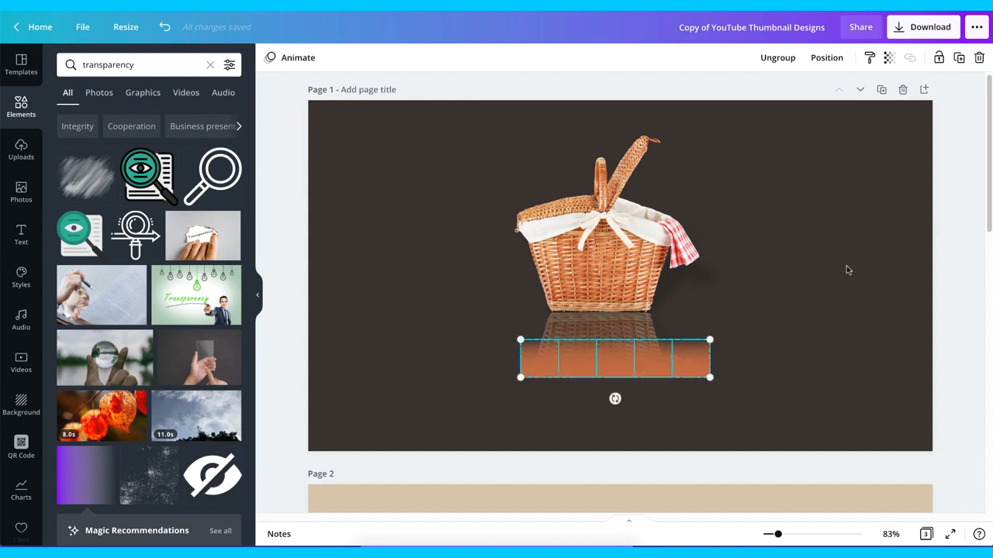
# Set the page 1 background back to the terracotta orange document colour so the gradient tiles blend in.
pyautogui.click(846, 270)
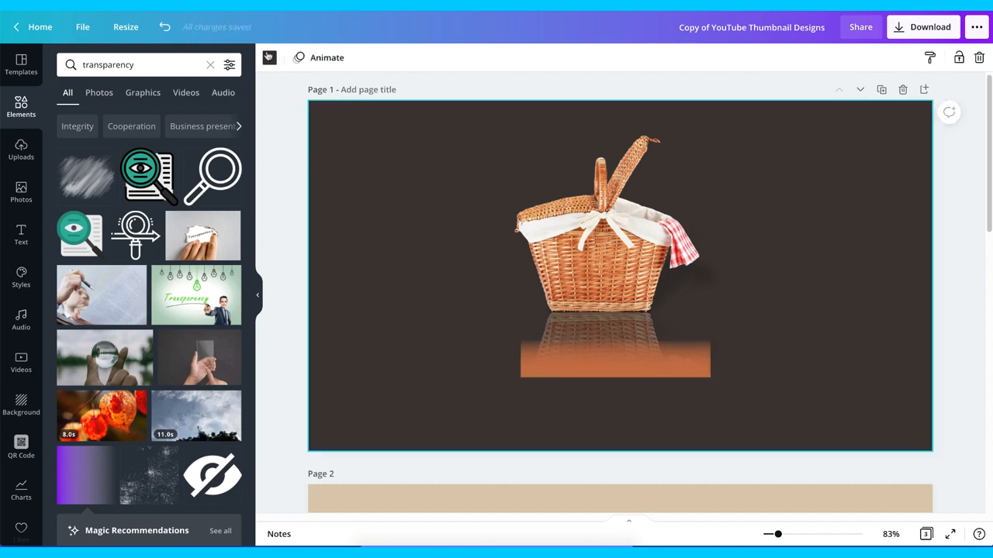
pyautogui.click(269, 58)
pyautogui.click(132, 119)
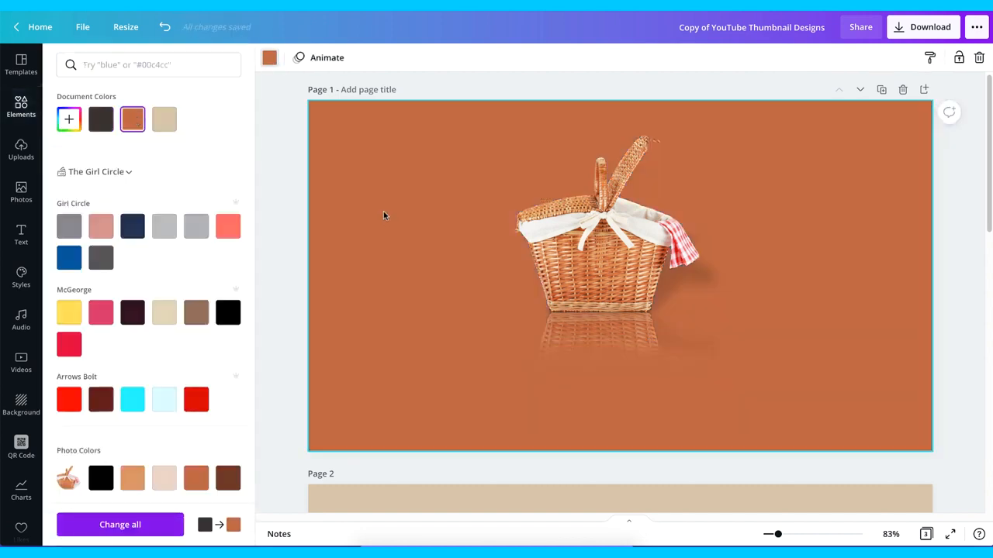
pyautogui.click(274, 223)
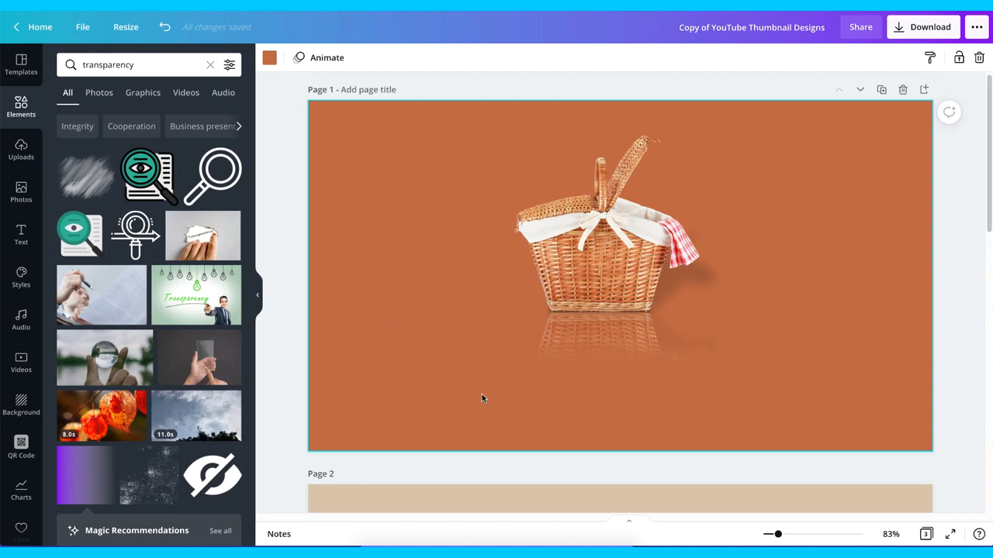
# Select the basket, reflection and gradient tiles together and enlarge them to fill more of the page's height.
pyautogui.moveTo(482, 385); pyautogui.dragTo(708, 184)
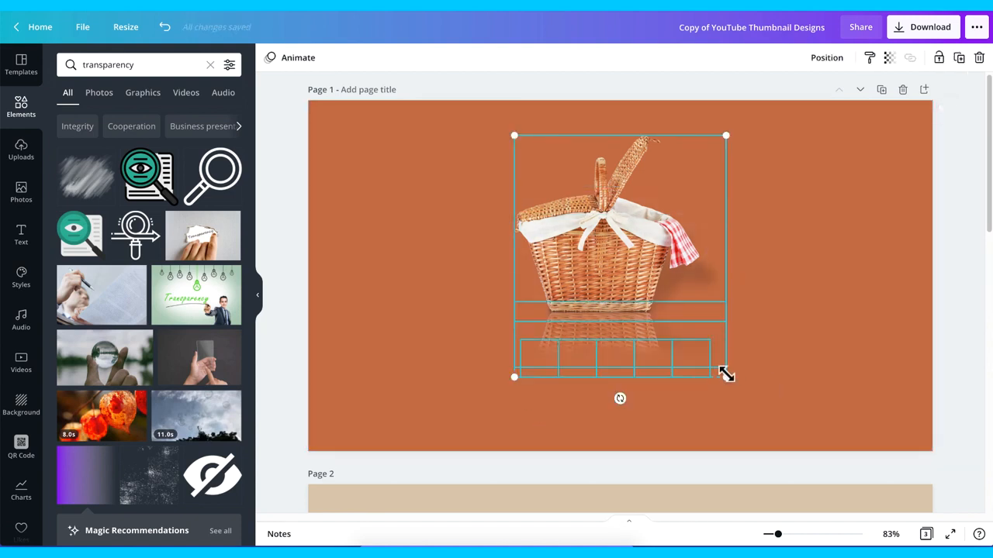
pyautogui.moveTo(726, 377); pyautogui.dragTo(753, 407)
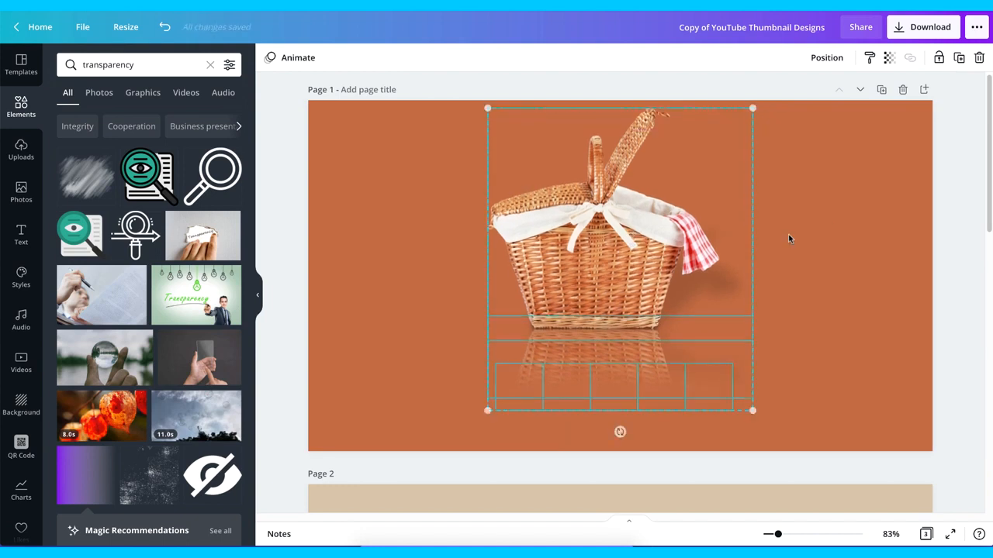
pyautogui.click(848, 206)
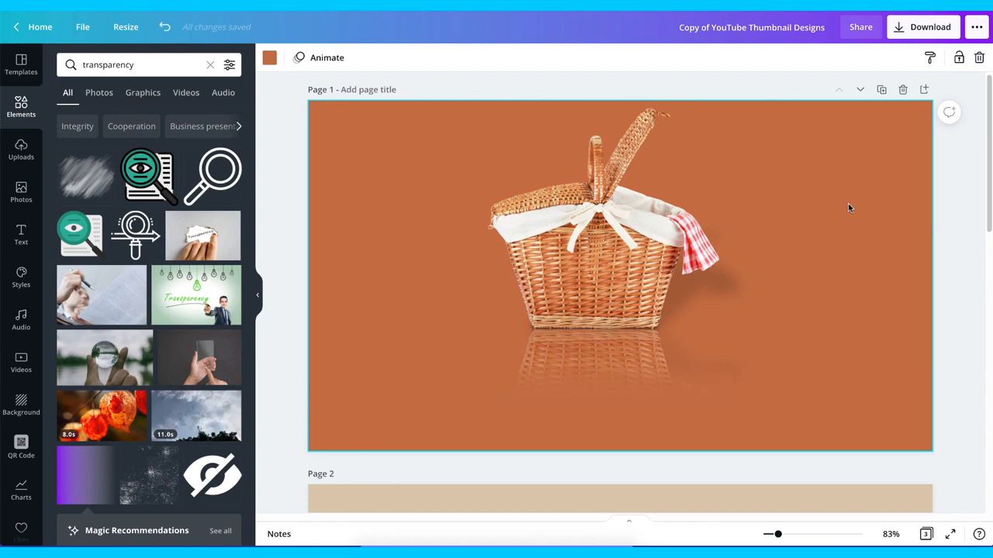
# Set the reflection's transparency to 25.
pyautogui.click(603, 329)
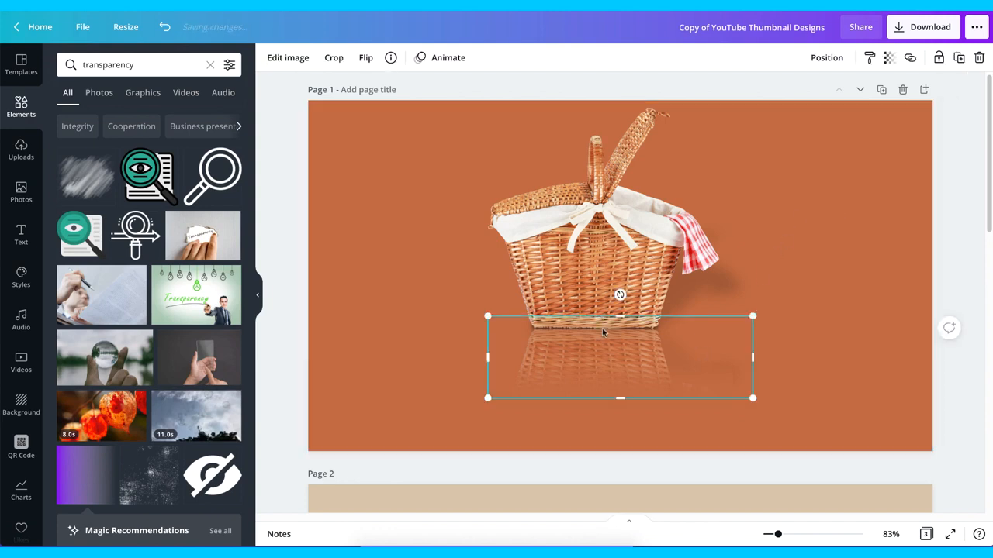
pyautogui.click(890, 61)
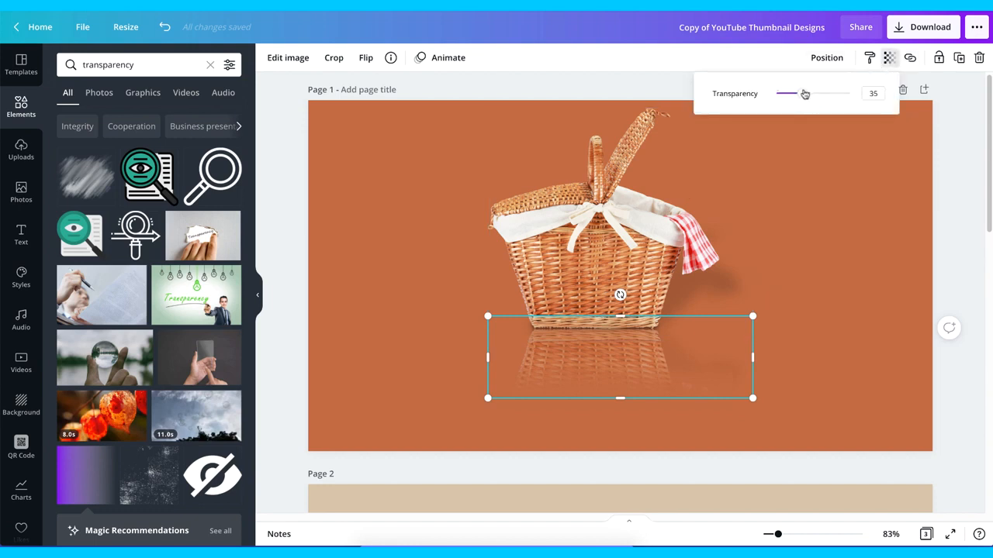
pyautogui.moveTo(805, 94)
pyautogui.mouseDown()
pyautogui.moveTo(792, 93)
pyautogui.moveTo(841, 94)
pyautogui.moveTo(793, 94)
pyautogui.mouseUp()
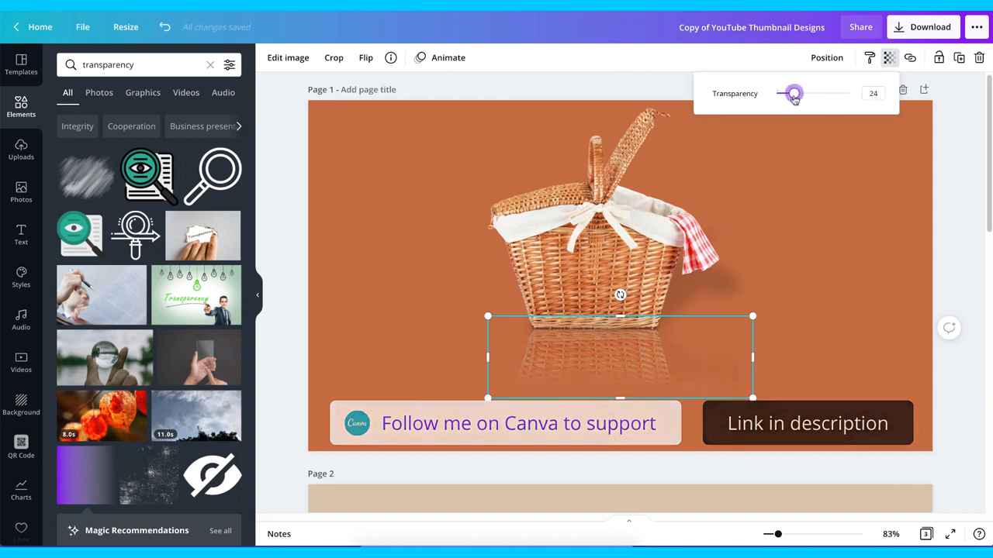
pyautogui.moveTo(793, 94)
pyautogui.mouseDown()
pyautogui.moveTo(778, 94)
pyautogui.moveTo(795, 98)
pyautogui.mouseUp()
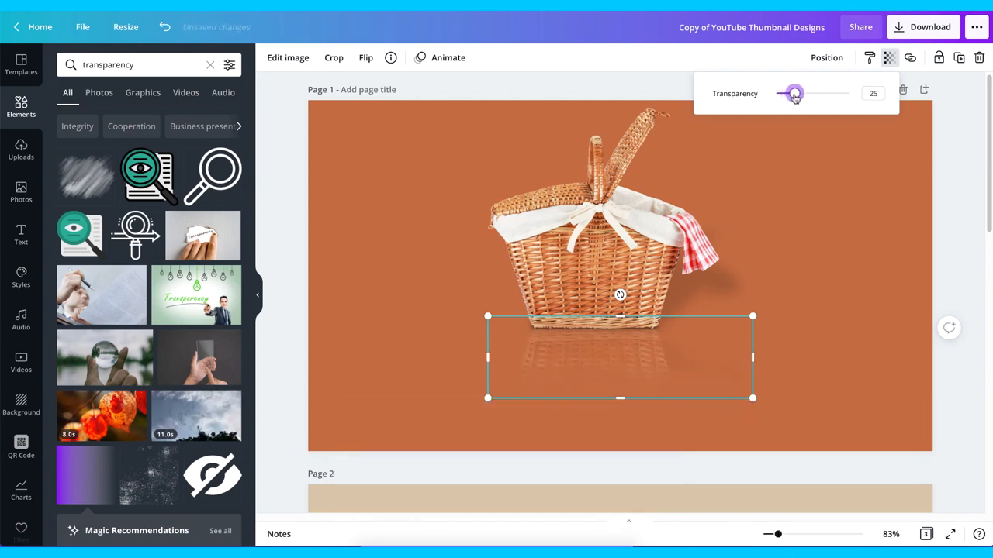
pyautogui.click(793, 171)
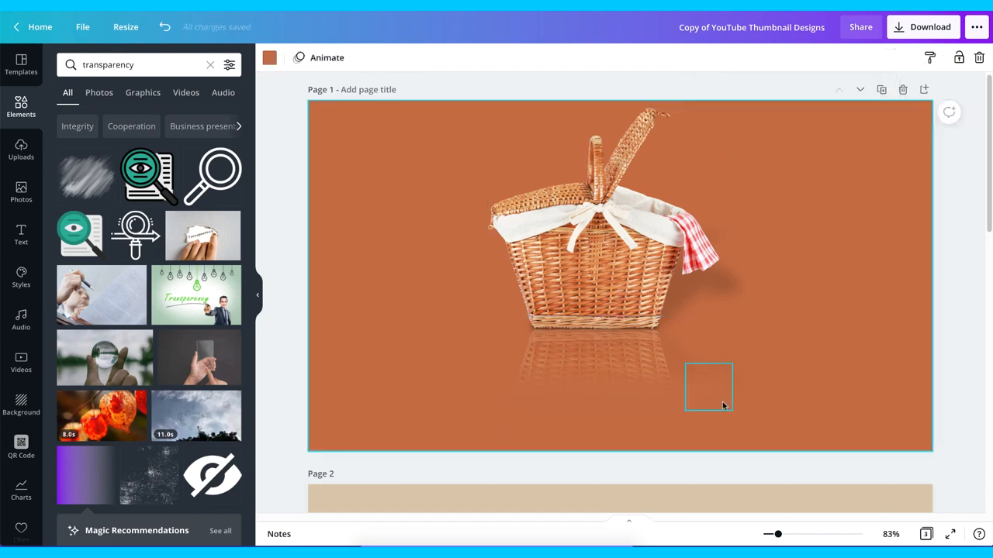
# Shrink the poster on page 2 slightly and centre it horizontally in the upper part of the page.
pyautogui.scroll(-4, 716, 389)
pyautogui.click(777, 292)
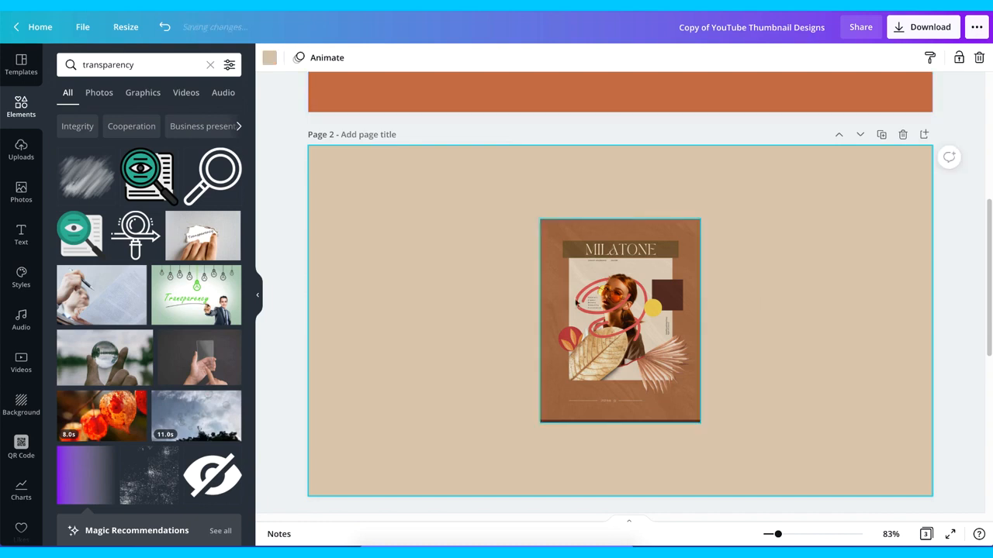
pyautogui.click(659, 283)
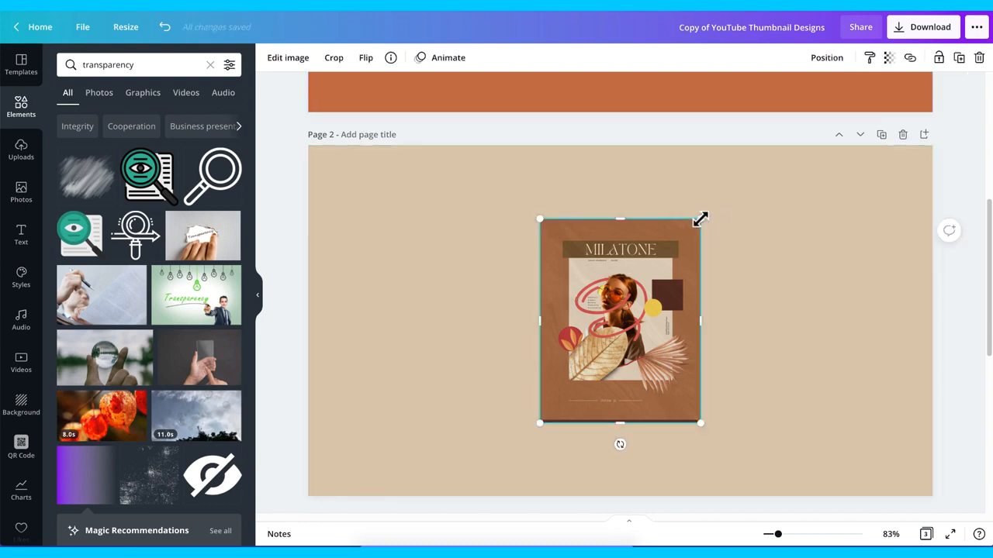
pyautogui.moveTo(700, 219); pyautogui.dragTo(681, 243)
pyautogui.moveTo(592, 323); pyautogui.dragTo(600, 257)
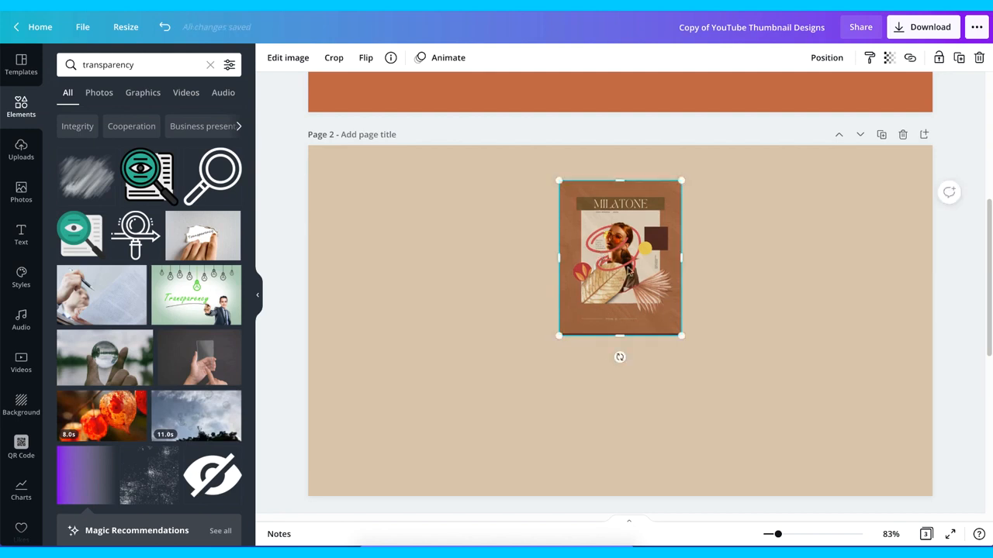
pyautogui.moveTo(685, 335); pyautogui.dragTo(694, 352)
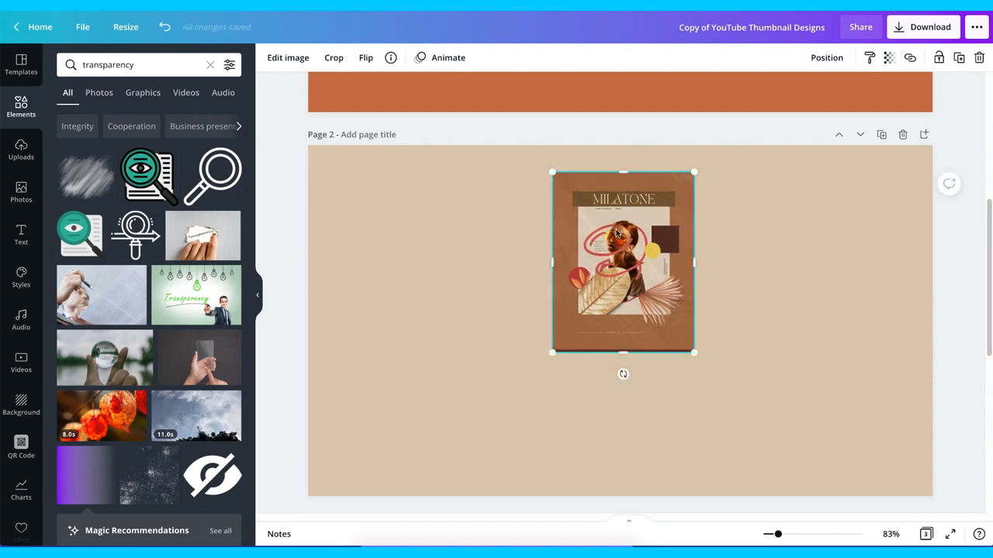
pyautogui.moveTo(616, 237); pyautogui.dragTo(618, 235)
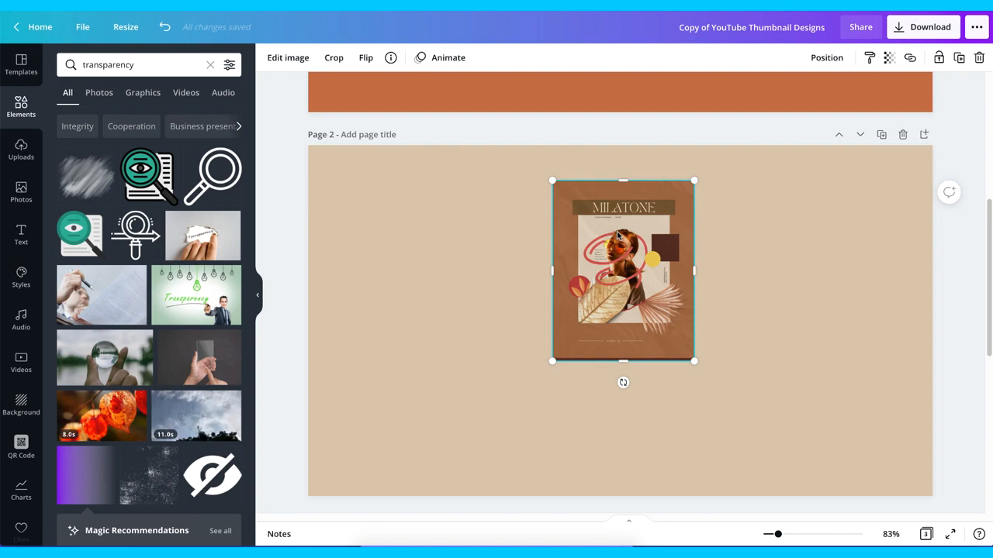
pyautogui.press('Escape')
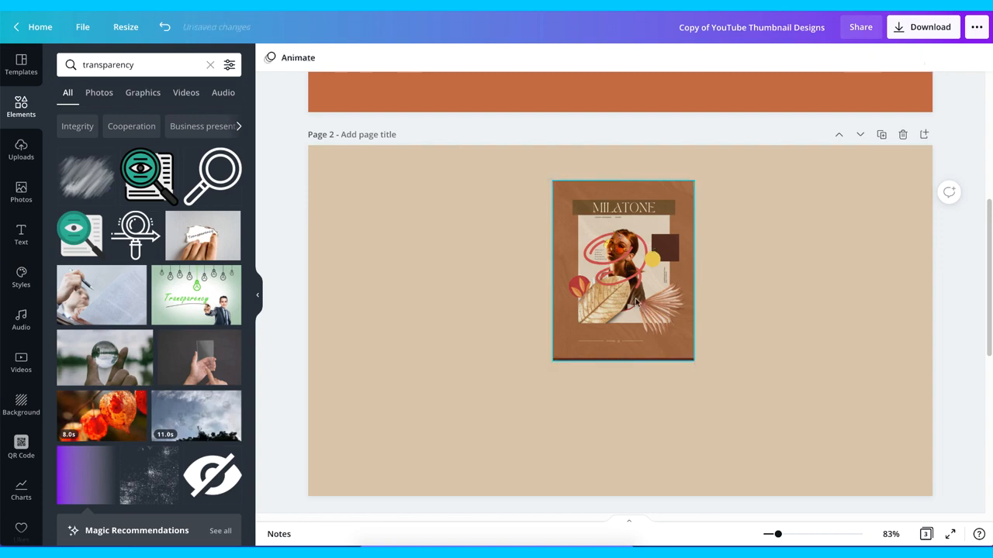
pyautogui.moveTo(629, 283); pyautogui.dragTo(622, 276)
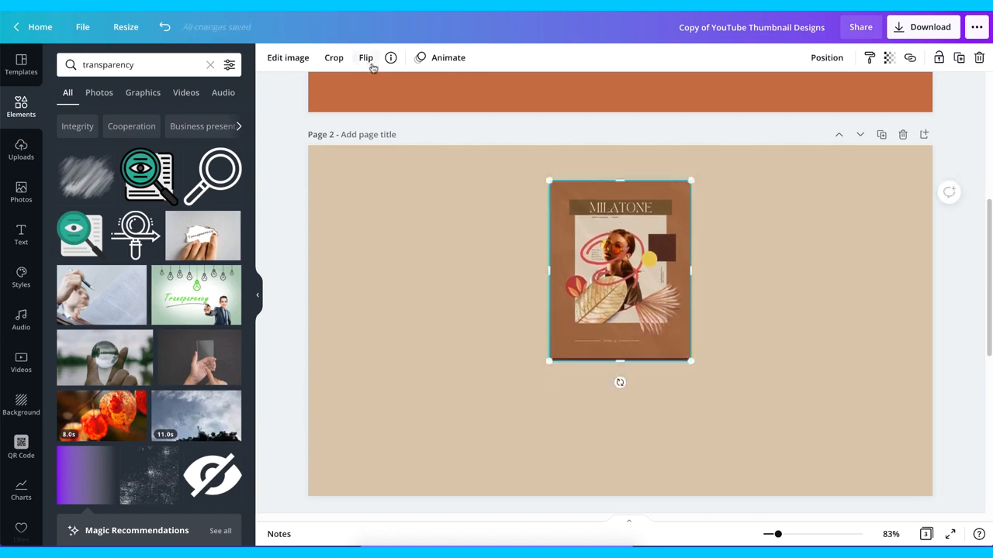
# Duplicate the poster, flip the copy horizontally, rotate it 180 degrees and place it directly beneath the original as a reflection.
pyautogui.click(369, 61)
pyautogui.click(381, 88)
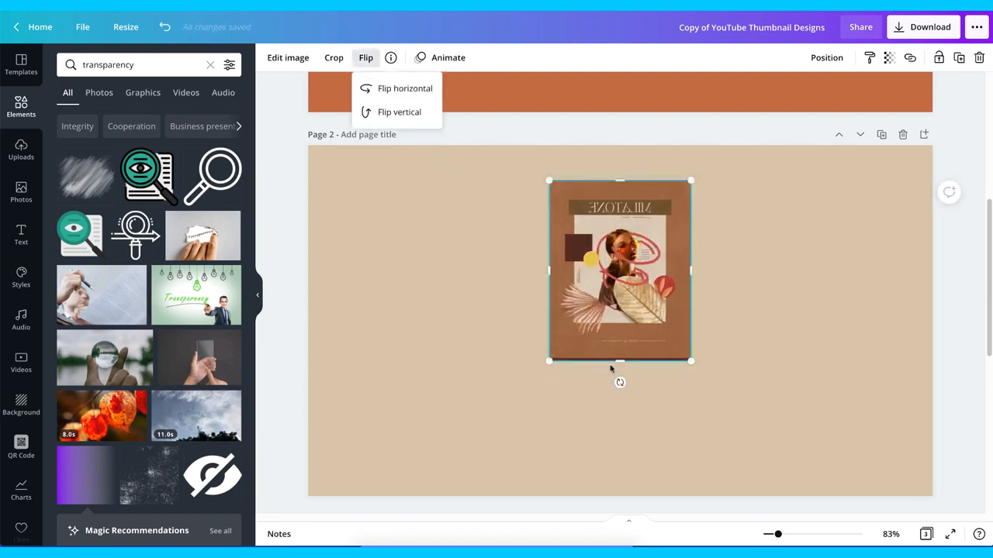
pyautogui.click(620, 381)
pyautogui.moveTo(620, 382); pyautogui.dragTo(632, 398)
pyautogui.scroll(-2, 629, 433)
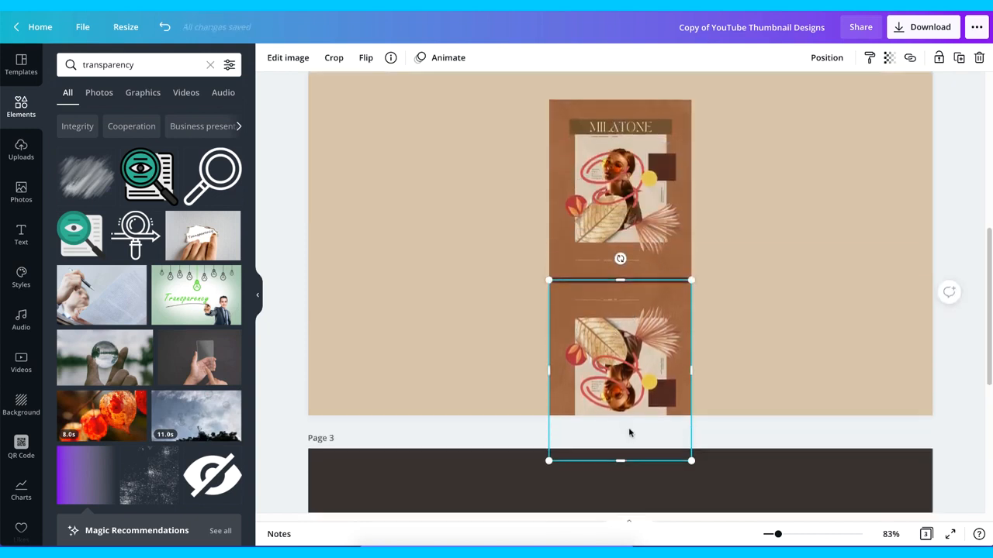
# Crop the poster's reflection to roughly its upper third and set its transparency to 45.
pyautogui.moveTo(621, 462); pyautogui.dragTo(636, 341)
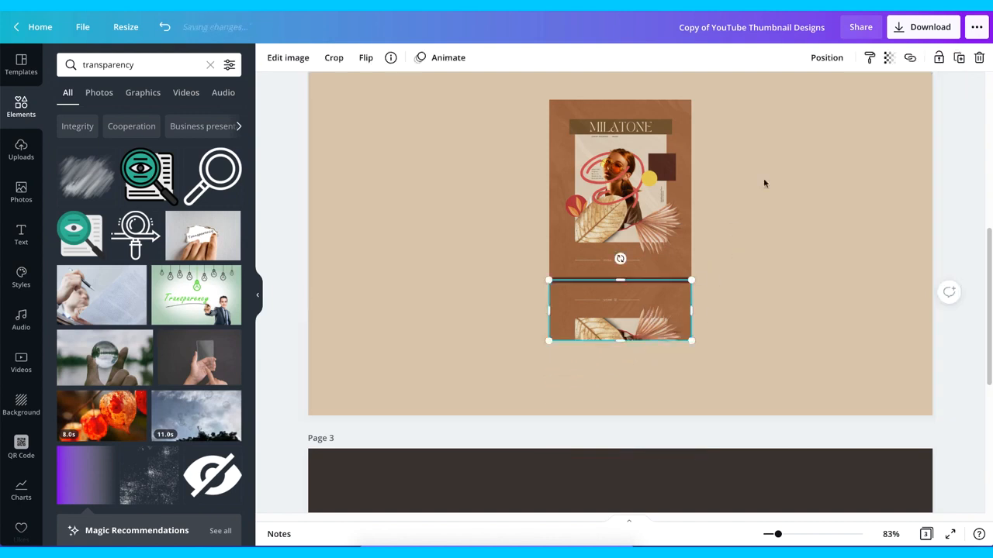
pyautogui.click(889, 58)
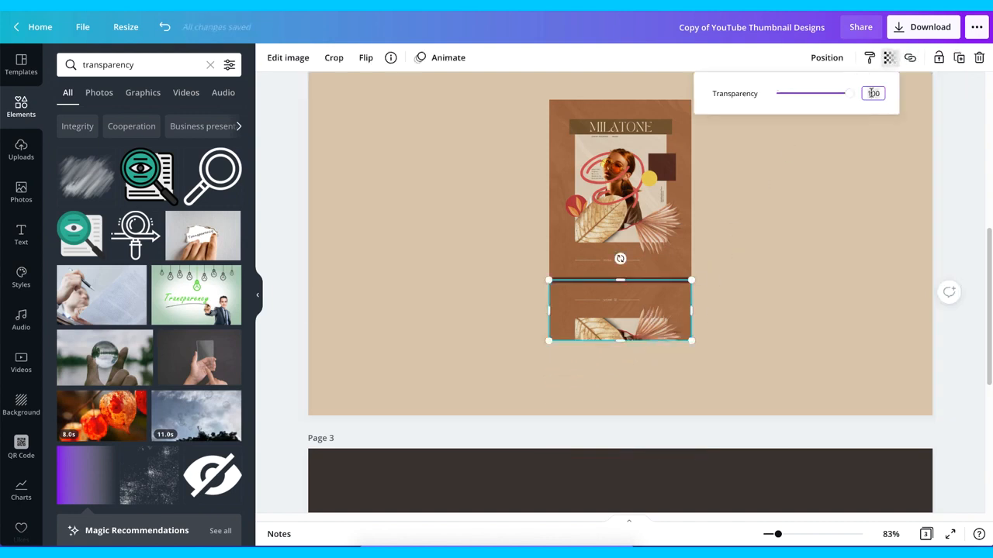
pyautogui.press('Return')
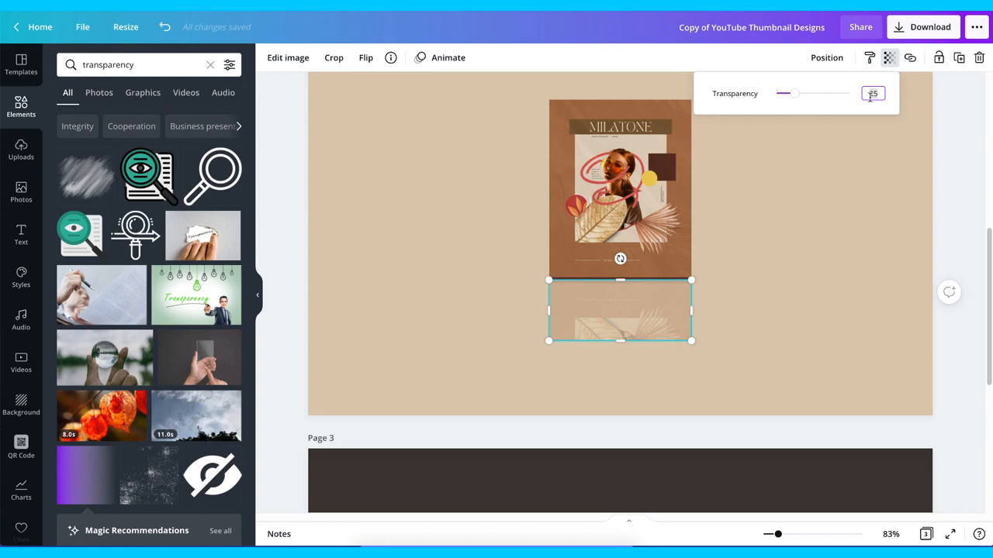
pyautogui.write('45')
pyautogui.press('Return')
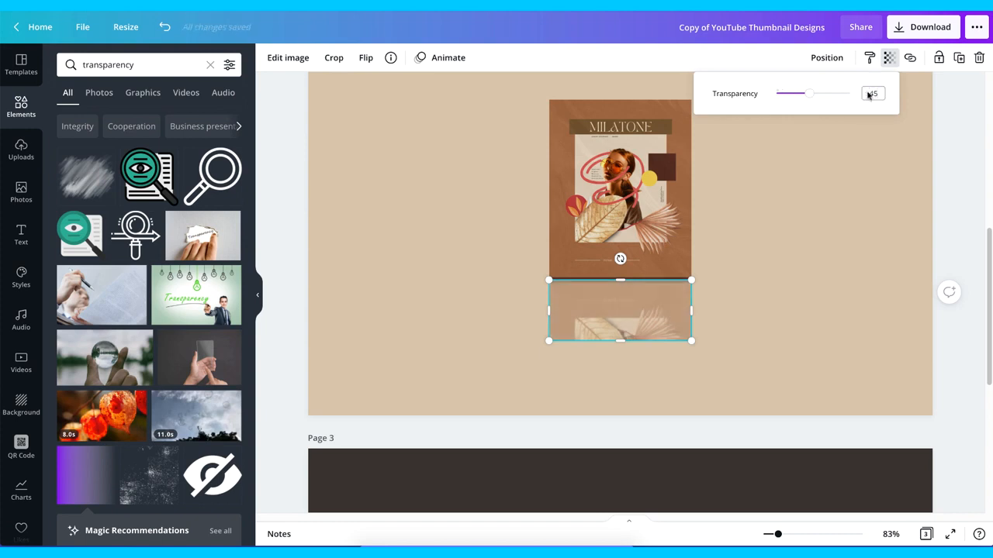
pyautogui.click(730, 196)
pyautogui.click(757, 182)
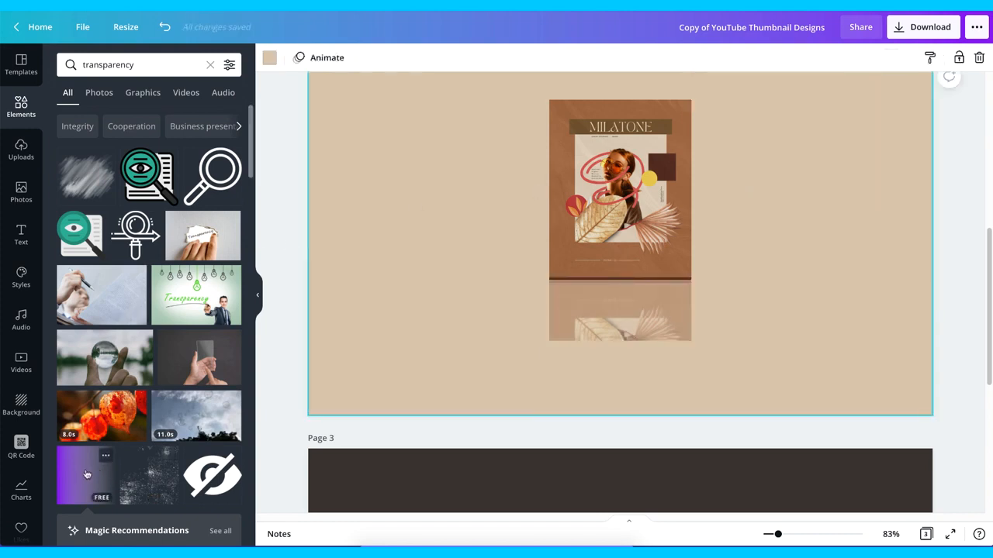
# Add the purple gradient that fades to transparency to page 2 and rotate it so its solid edge faces down.
pyautogui.click(105, 456)
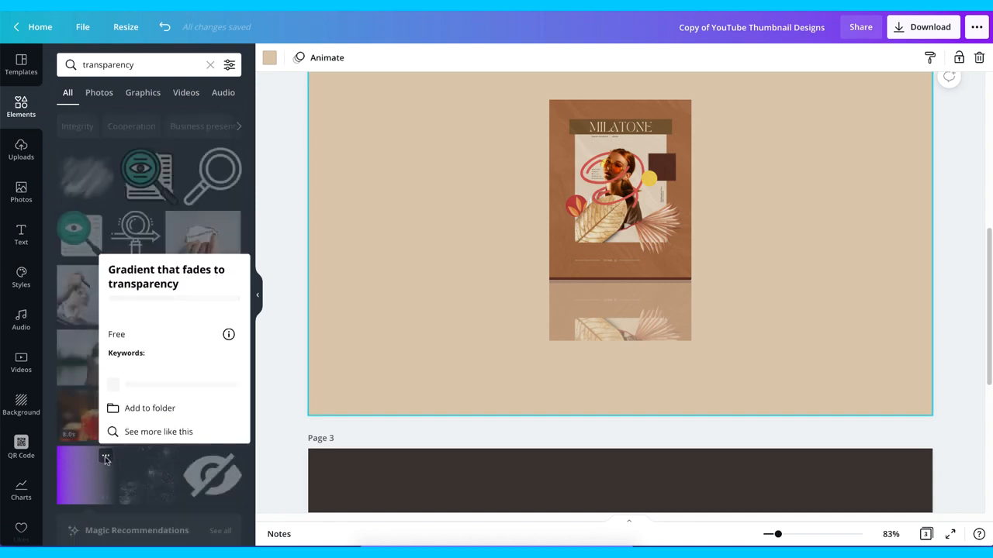
pyautogui.click(88, 476)
pyautogui.click(88, 476)
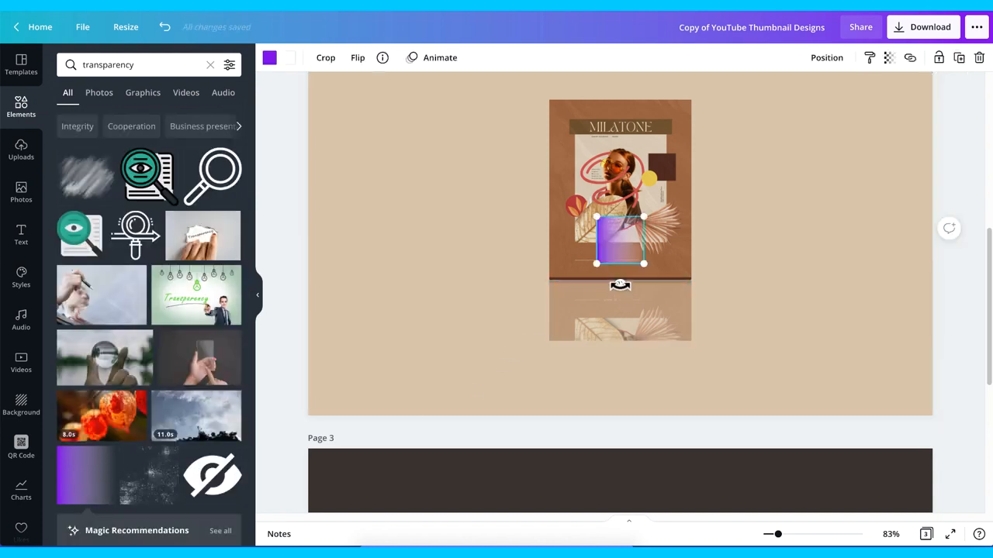
pyautogui.moveTo(620, 285); pyautogui.dragTo(663, 239)
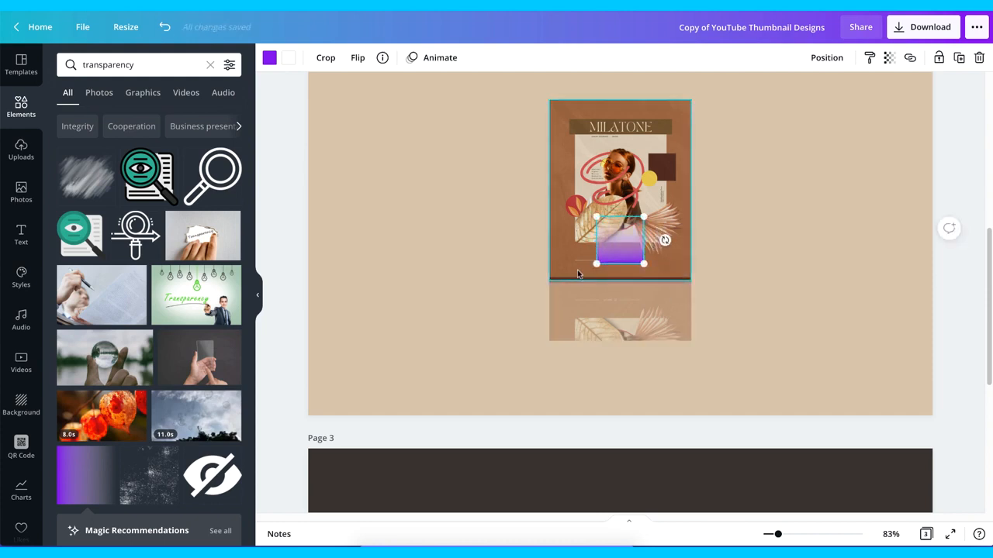
# Recolour both gradient colours with the beige document colour that matches the page background.
pyautogui.click(269, 58)
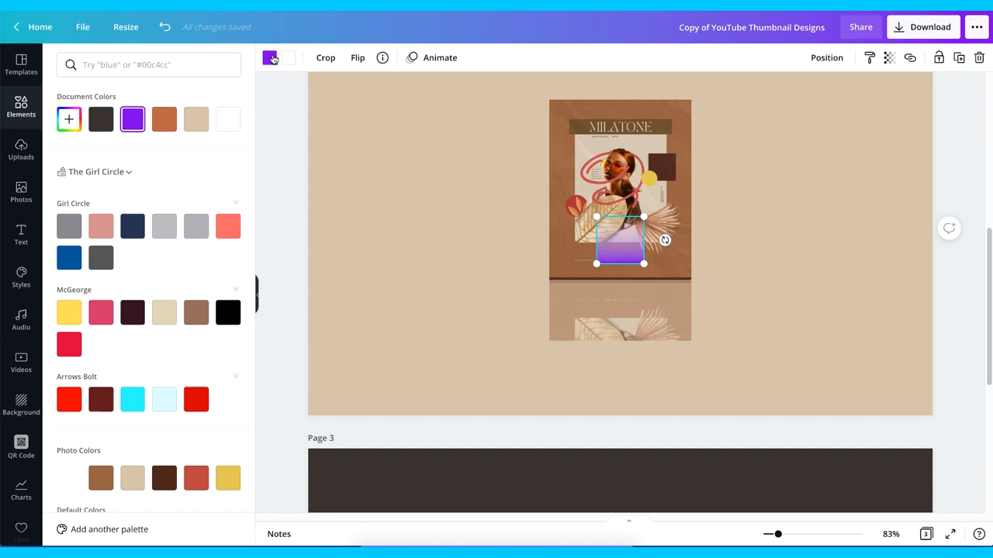
pyautogui.click(199, 120)
pyautogui.click(288, 58)
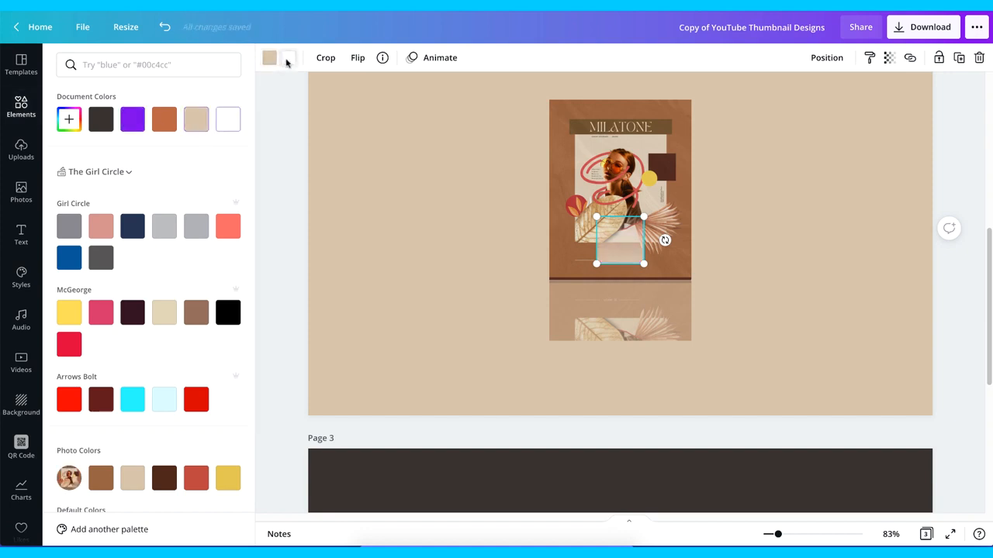
pyautogui.click(198, 120)
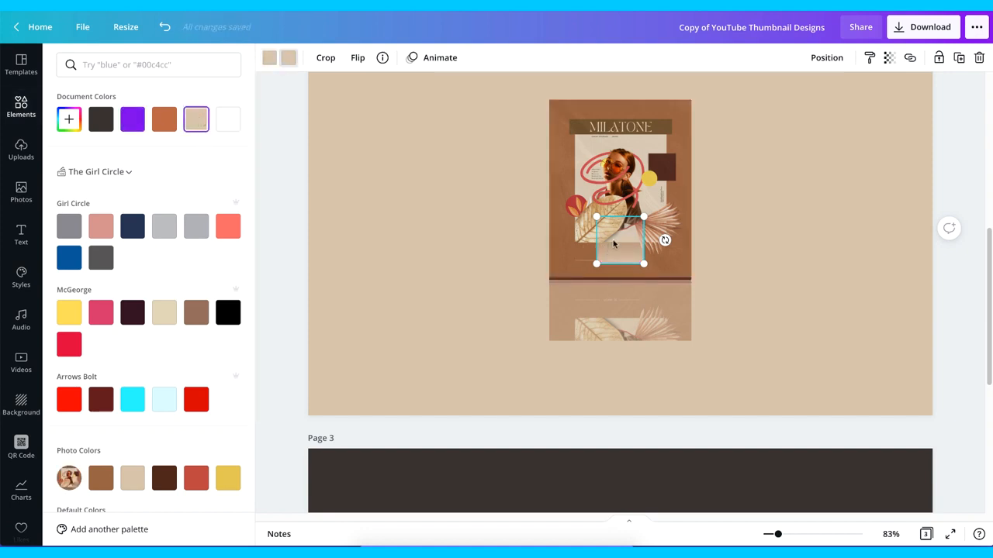
# Shrink the gradient tile, place it over the reflection's lower left corner and duplicate it into a row of five tiles.
pyautogui.moveTo(615, 245)
pyautogui.mouseDown()
pyautogui.moveTo(534, 324)
pyautogui.moveTo(574, 303)
pyautogui.moveTo(556, 325)
pyautogui.mouseUp()
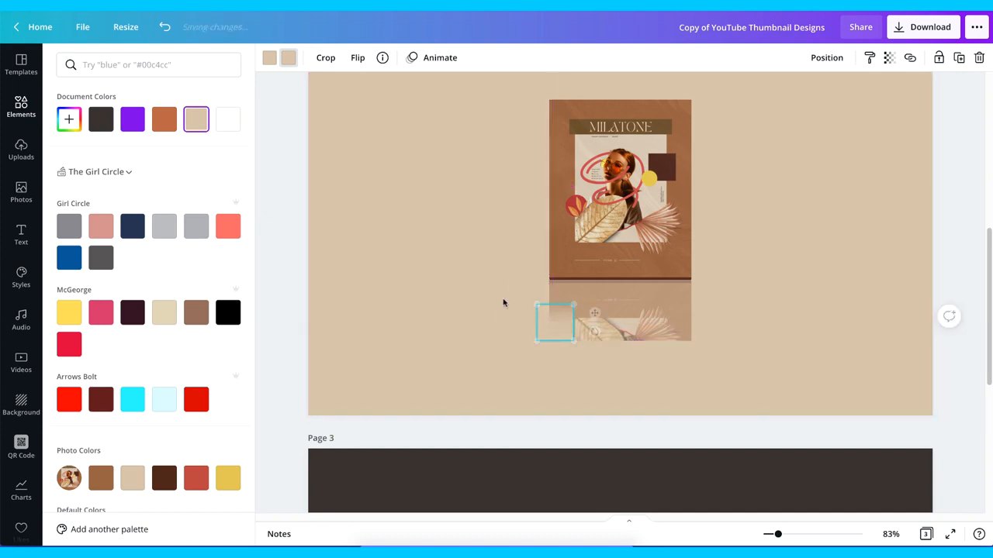
pyautogui.moveTo(505, 277)
pyautogui.mouseDown()
pyautogui.moveTo(558, 347)
pyautogui.moveTo(543, 355)
pyautogui.mouseUp()
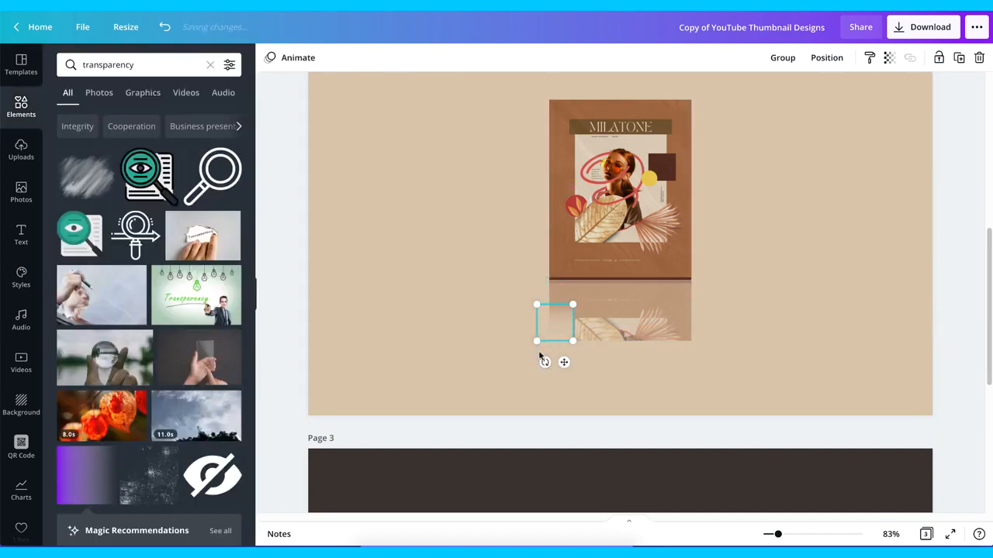
pyautogui.moveTo(563, 361); pyautogui.dragTo(706, 372)
pyautogui.moveTo(506, 370); pyautogui.dragTo(724, 343)
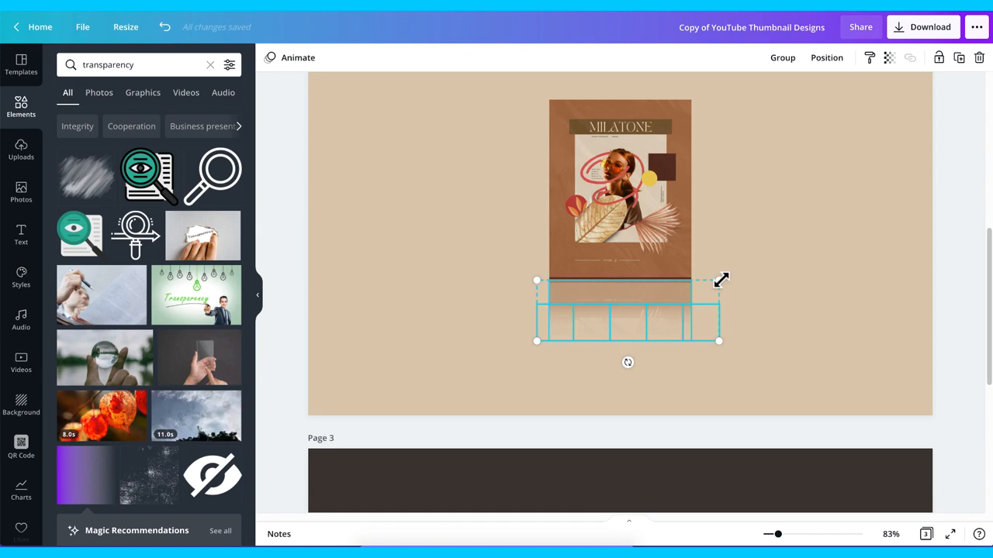
# Leave the reflection out of the selection and centre the row of gradient tiles over its lower part at their original size.
pyautogui.keyDown('shift'); pyautogui.click(664, 297); pyautogui.keyUp('shift')
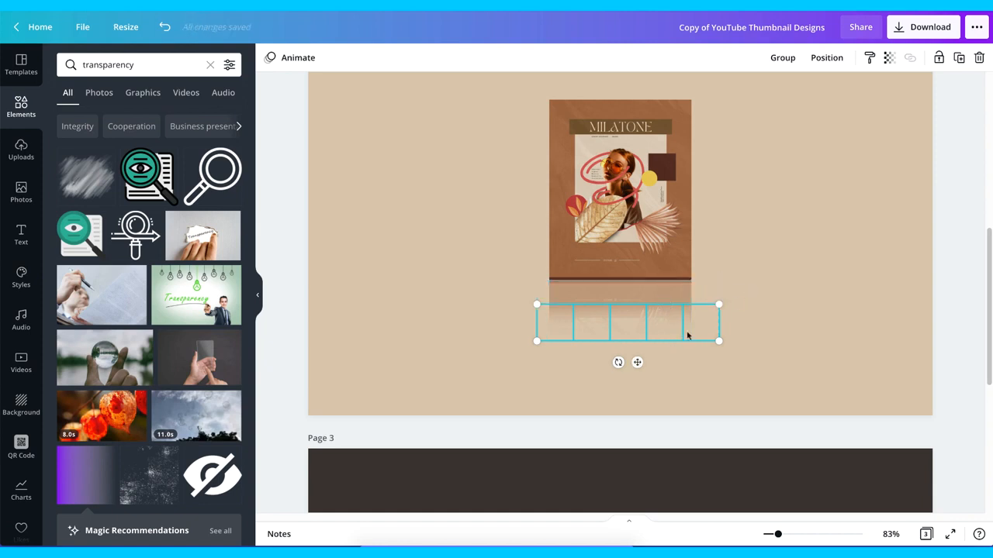
pyautogui.moveTo(721, 305); pyautogui.dragTo(765, 296)
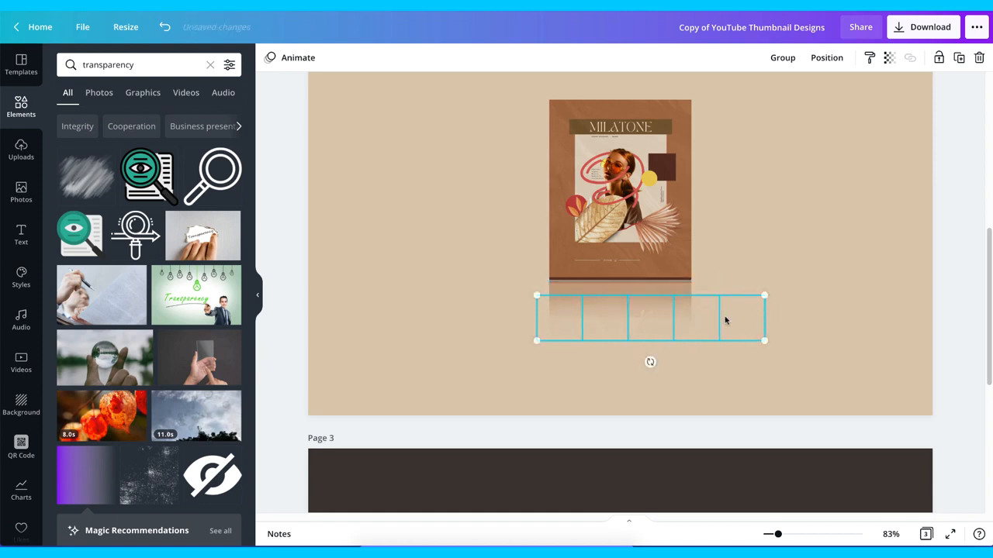
pyautogui.hotkey('ctrl', 'z')
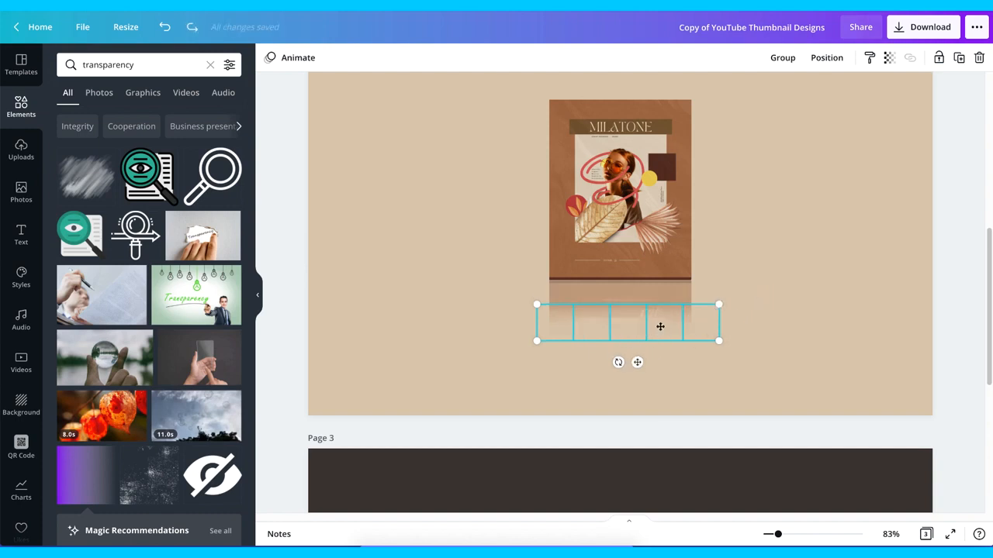
pyautogui.moveTo(660, 326); pyautogui.dragTo(685, 327)
pyautogui.click(768, 264)
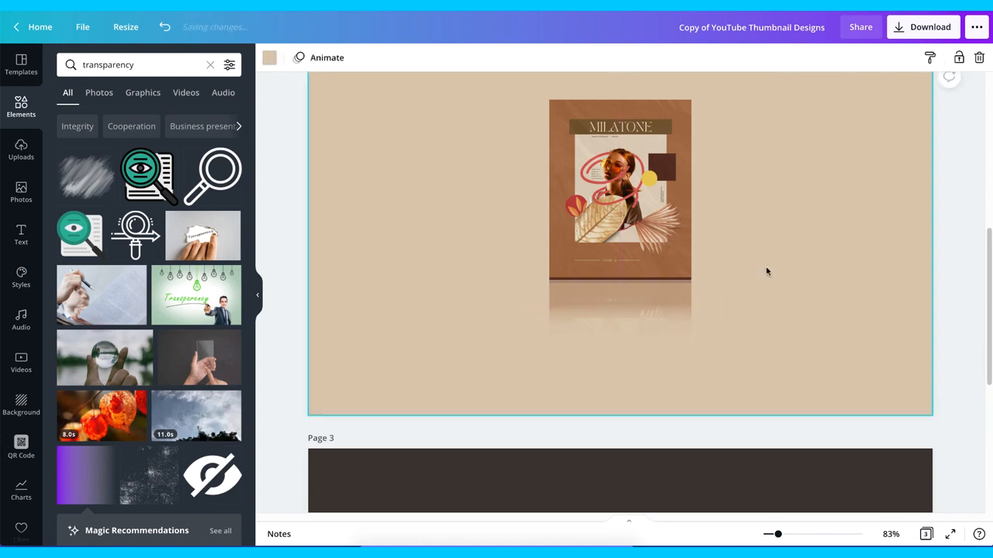
# Lower the transparency value of the poster's reflection slightly to make it fainter.
pyautogui.click(624, 299)
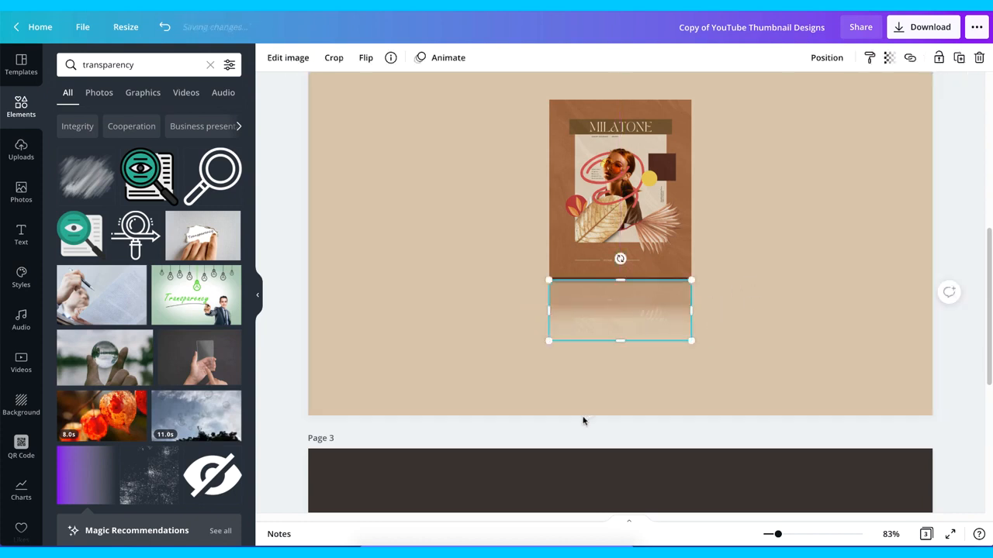
pyautogui.click(890, 59)
pyautogui.moveTo(812, 99)
pyautogui.mouseDown()
pyautogui.moveTo(835, 97)
pyautogui.moveTo(805, 103)
pyautogui.mouseUp()
pyautogui.click(721, 240)
pyautogui.click(444, 233)
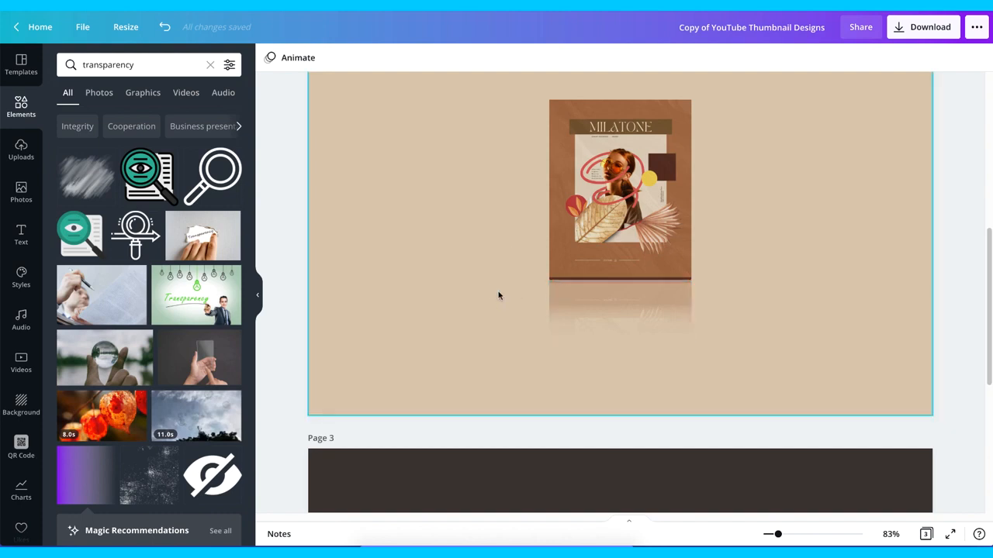
# Select the poster, reflection and gradient tiles together, move them down and enlarge them, keeping them centred on the page.
pyautogui.moveTo(491, 295); pyautogui.dragTo(620, 183)
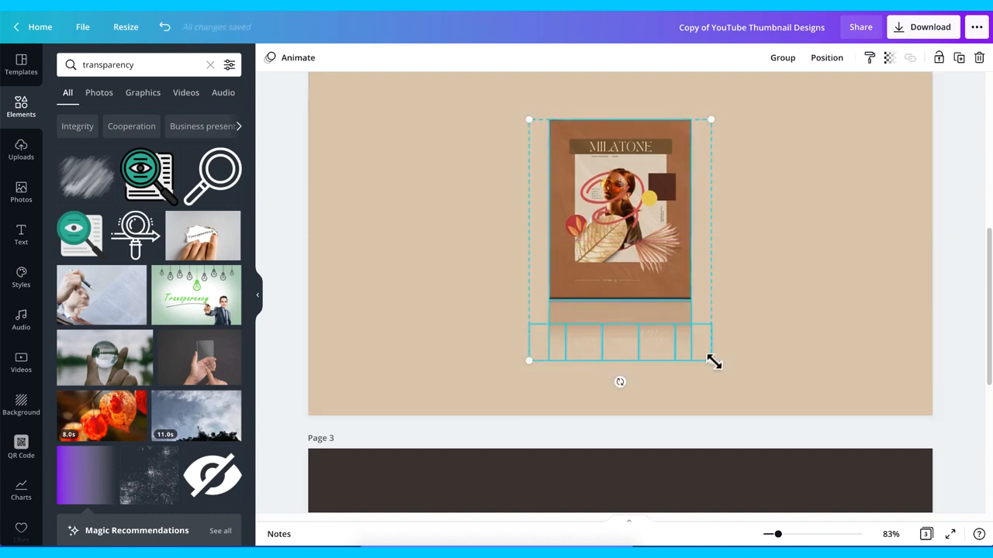
pyautogui.moveTo(714, 362); pyautogui.dragTo(740, 372)
pyautogui.click(793, 292)
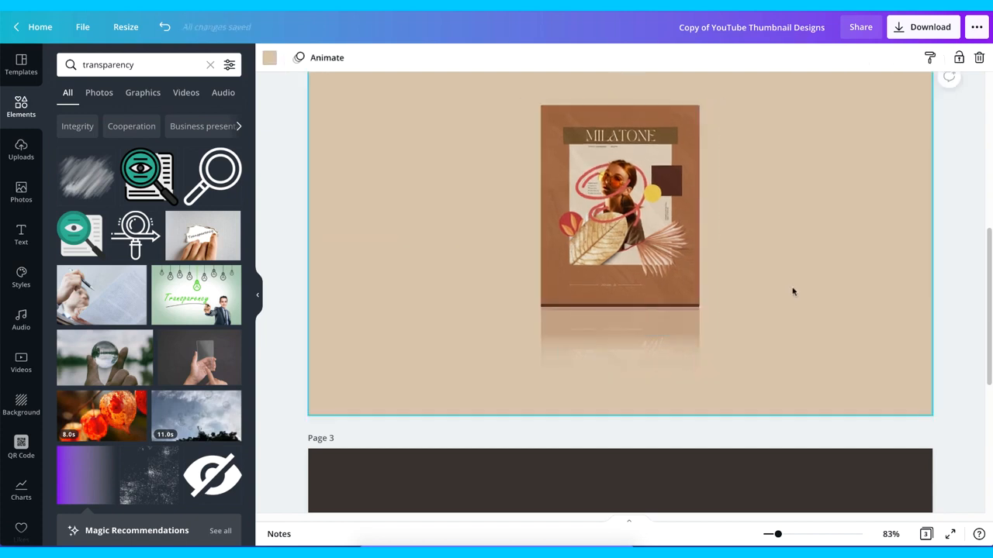
# Move the red car on page 3 straight up into the upper part of the page.
pyautogui.scroll(1, 627, 326)
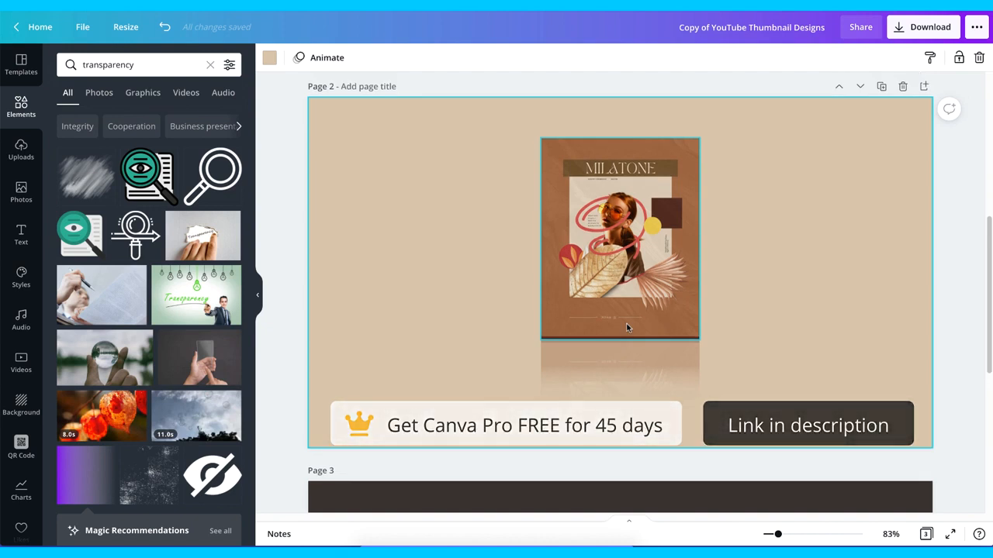
pyautogui.scroll(-5, 591, 320)
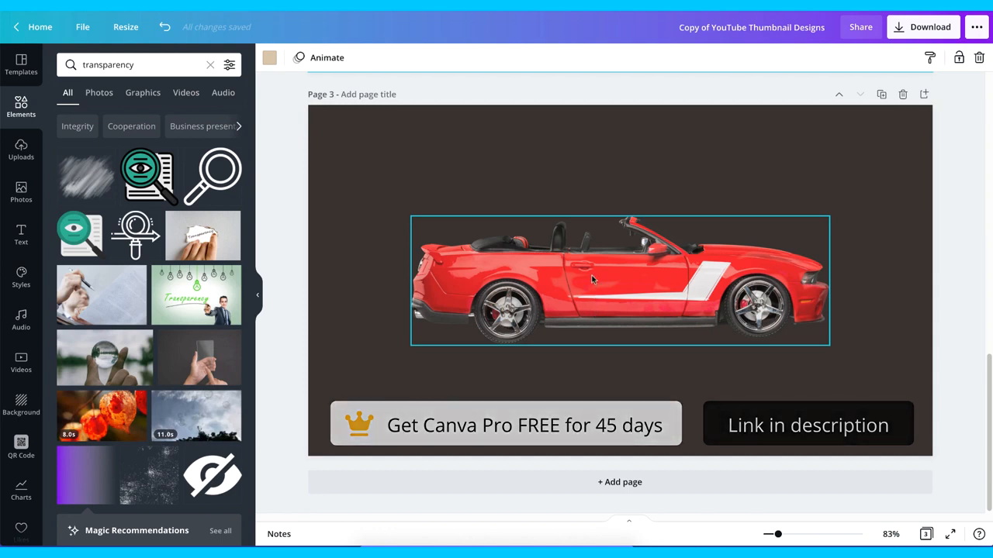
pyautogui.moveTo(598, 274); pyautogui.dragTo(618, 197)
# Duplicate the red car as an upside-down mirror image and place it directly beneath the original.
pyautogui.click(365, 59)
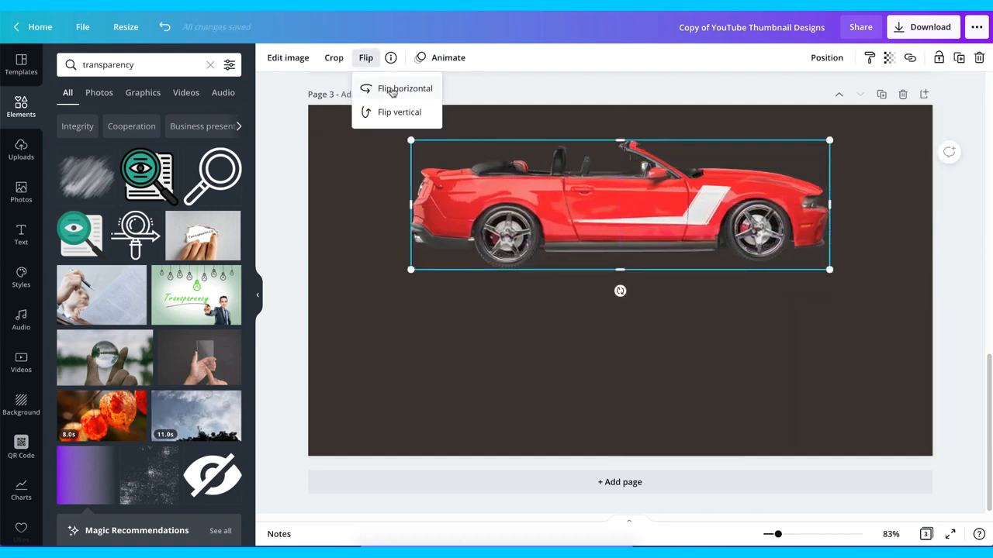
pyautogui.click(392, 88)
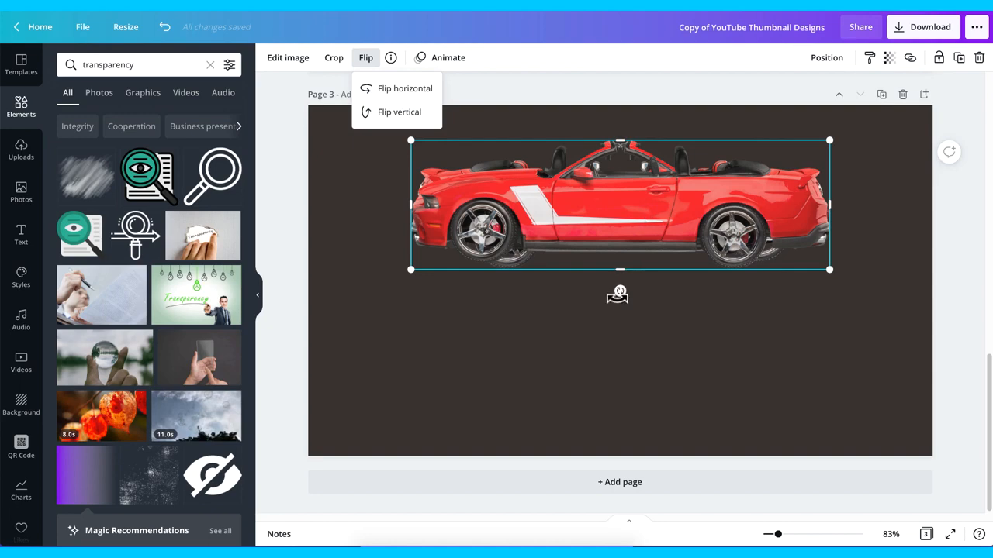
pyautogui.moveTo(619, 294); pyautogui.dragTo(621, 142)
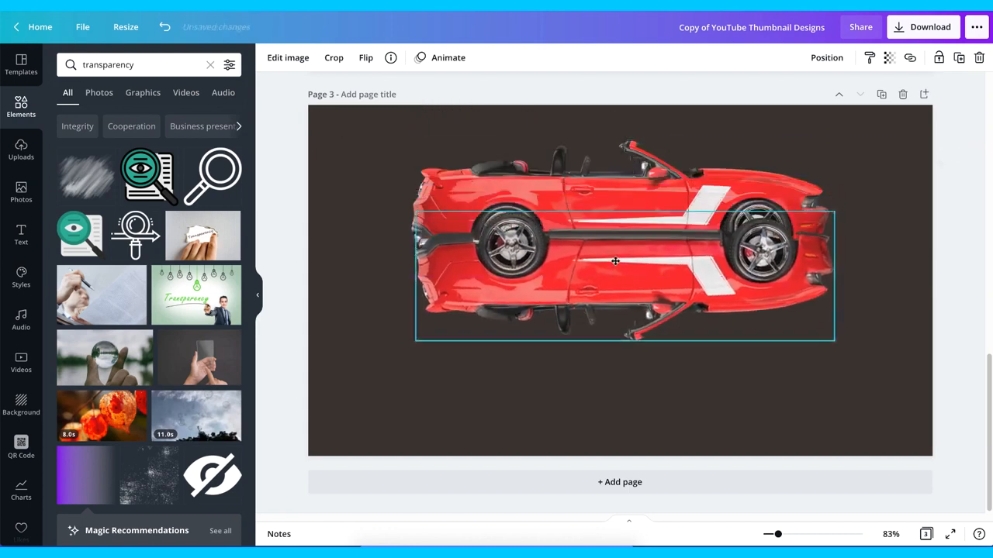
pyautogui.moveTo(615, 261); pyautogui.dragTo(616, 319)
# Tilt the car's reflection slightly counterclockwise and nudge it down so its wheels meet those of the original car.
pyautogui.moveTo(631, 247); pyautogui.dragTo(623, 248)
pyautogui.moveTo(603, 317); pyautogui.dragTo(614, 318)
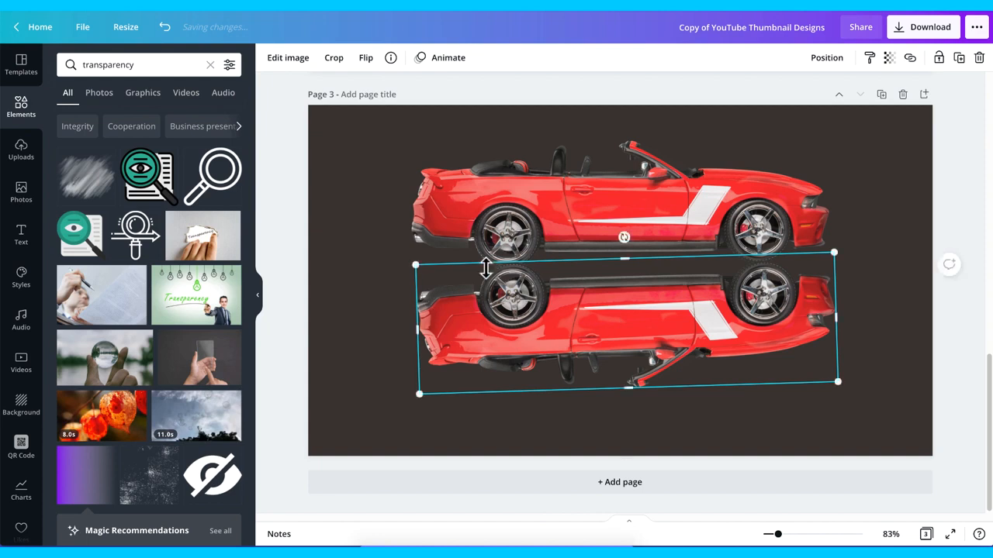
pyautogui.moveTo(620, 234); pyautogui.dragTo(620, 232)
pyautogui.press('Down')
pyautogui.press('Down')
pyautogui.press('Down')
pyautogui.press('Down')
pyautogui.press('Down')
pyautogui.press('Down')
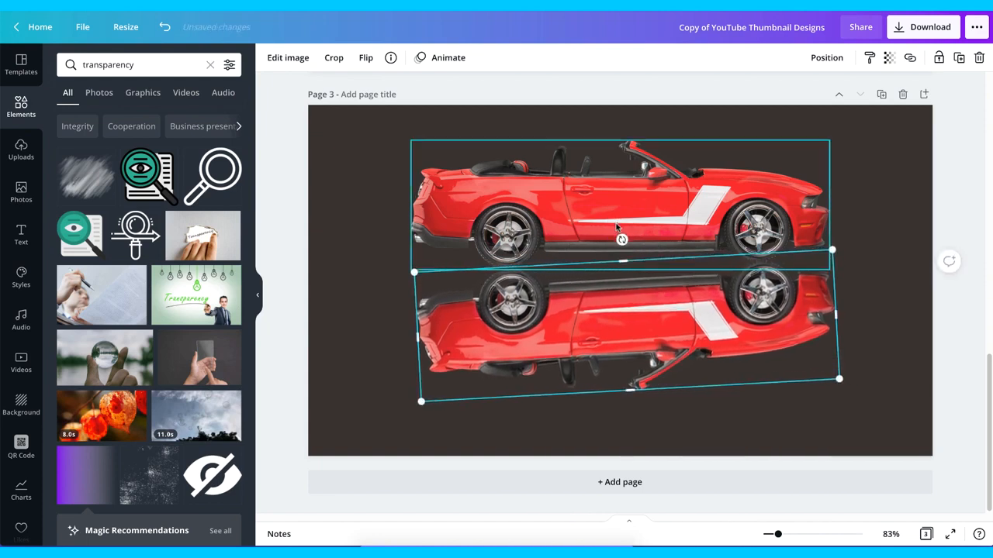
pyautogui.click(354, 203)
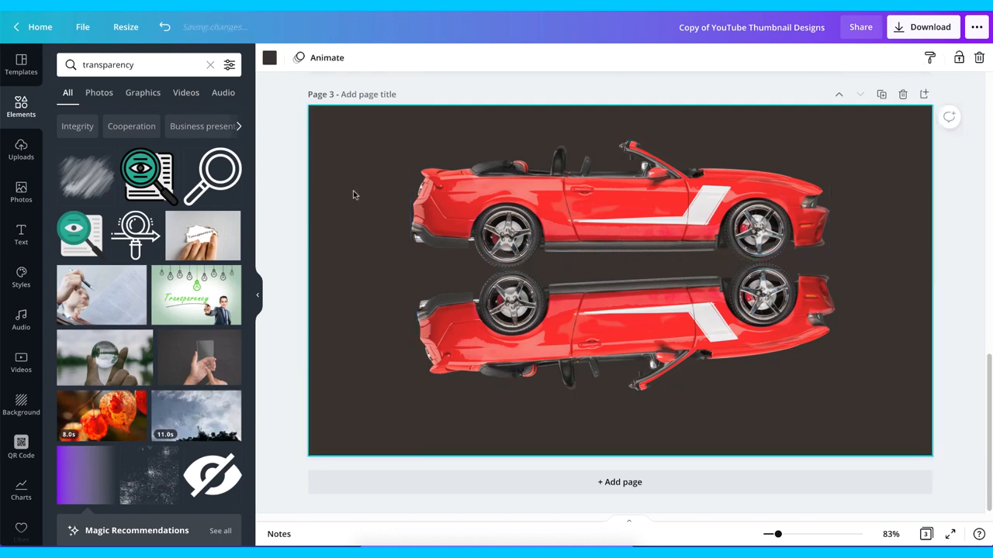
# Fine-tune the reflection's tilt so both of its wheels line up with the wheels above.
pyautogui.click(547, 362)
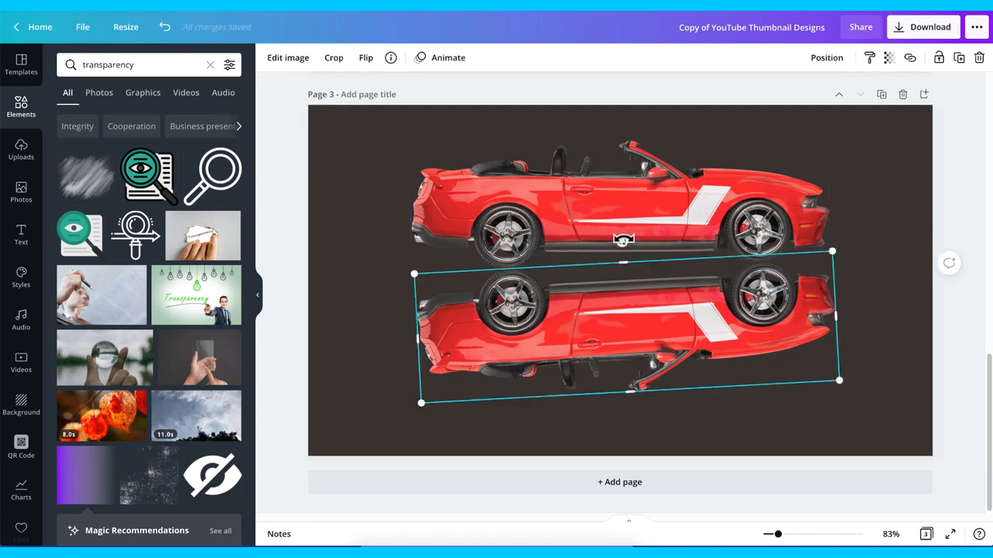
pyautogui.moveTo(623, 240); pyautogui.dragTo(626, 238)
pyautogui.click(880, 219)
pyautogui.click(775, 313)
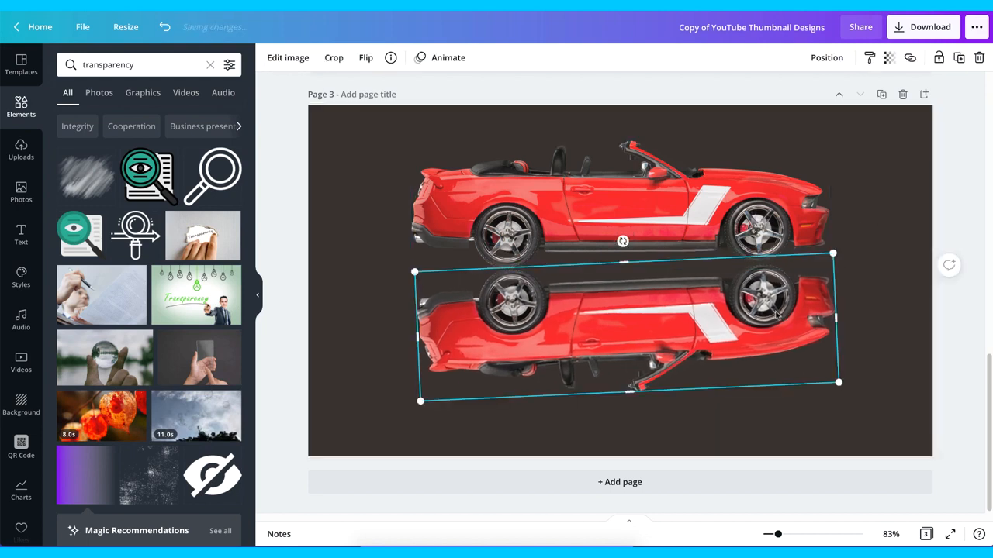
pyautogui.click(897, 203)
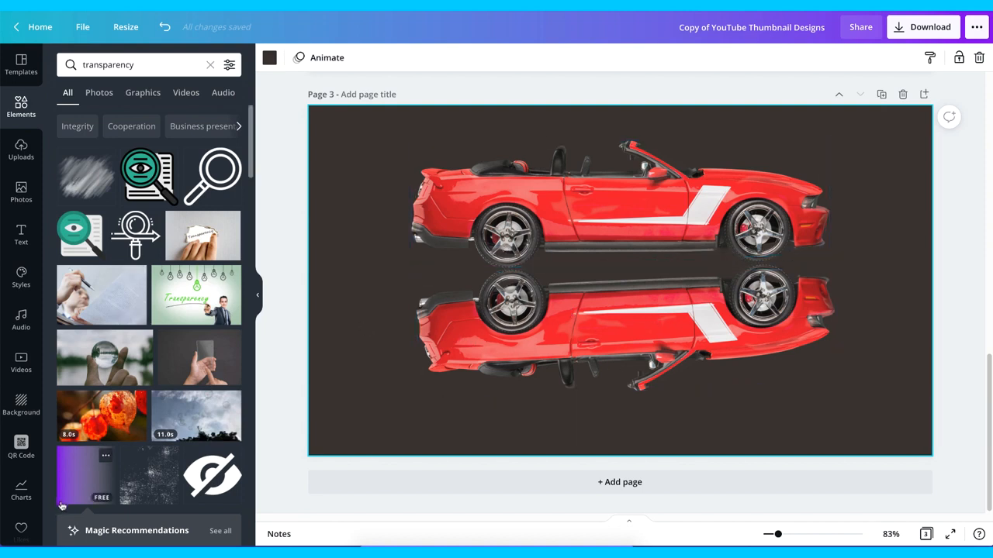
# Add the purple fading gradient graphic beside the car and rotate it a quarter turn so its solid edge faces down.
pyautogui.click(70, 469)
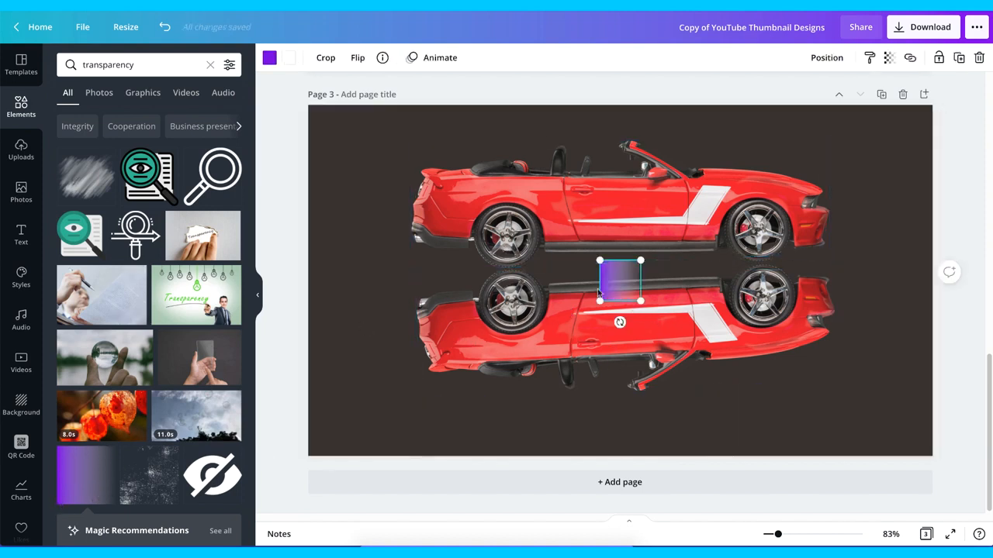
pyautogui.moveTo(621, 287); pyautogui.dragTo(368, 279)
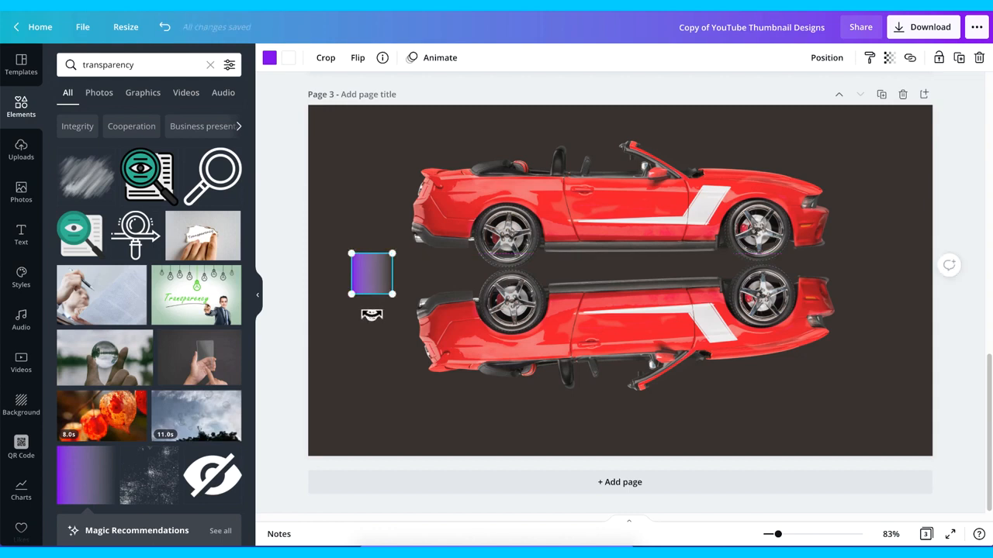
pyautogui.moveTo(371, 314); pyautogui.dragTo(403, 272)
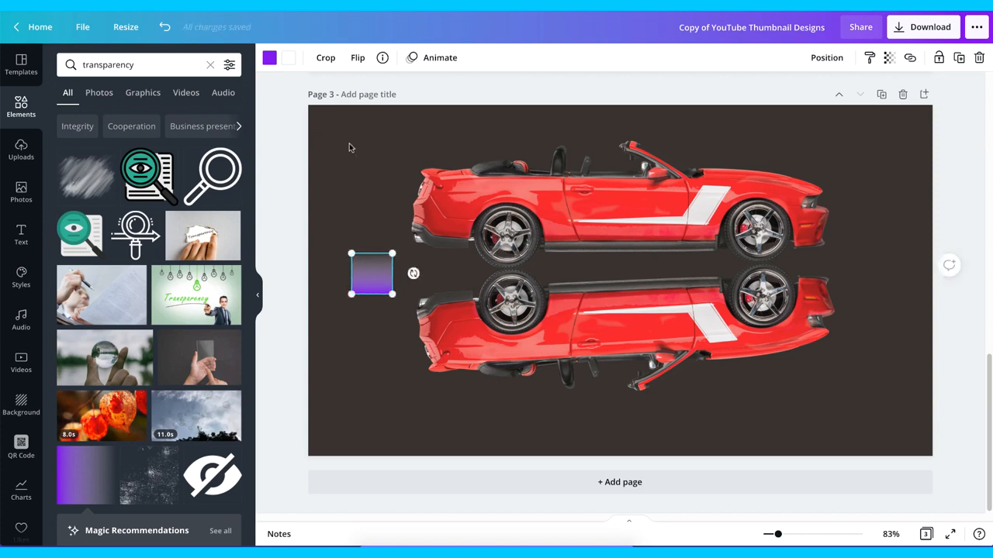
# Recolour both colours of the gradient tile to the page background's dark brown from the document colours.
pyautogui.click(270, 60)
pyautogui.click(101, 119)
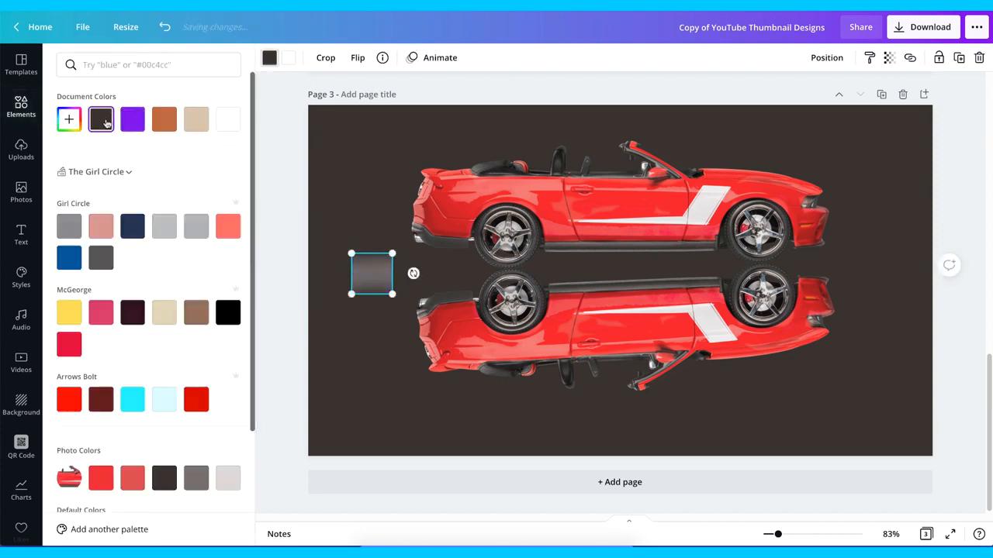
pyautogui.click(287, 60)
pyautogui.click(101, 119)
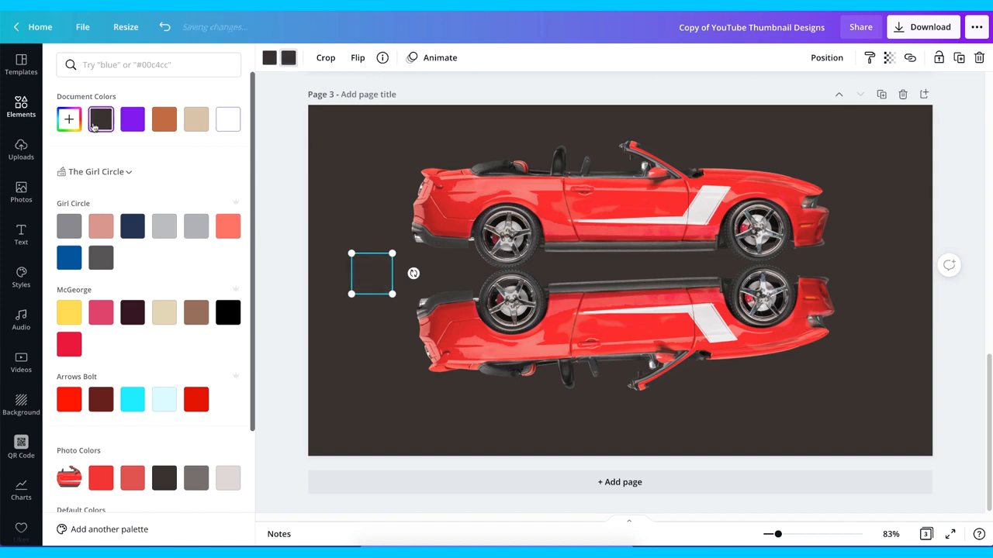
# Place the gradient tile below the car's reflection and duplicate it into a row of three adjoining tiles.
pyautogui.moveTo(370, 281); pyautogui.dragTo(419, 422)
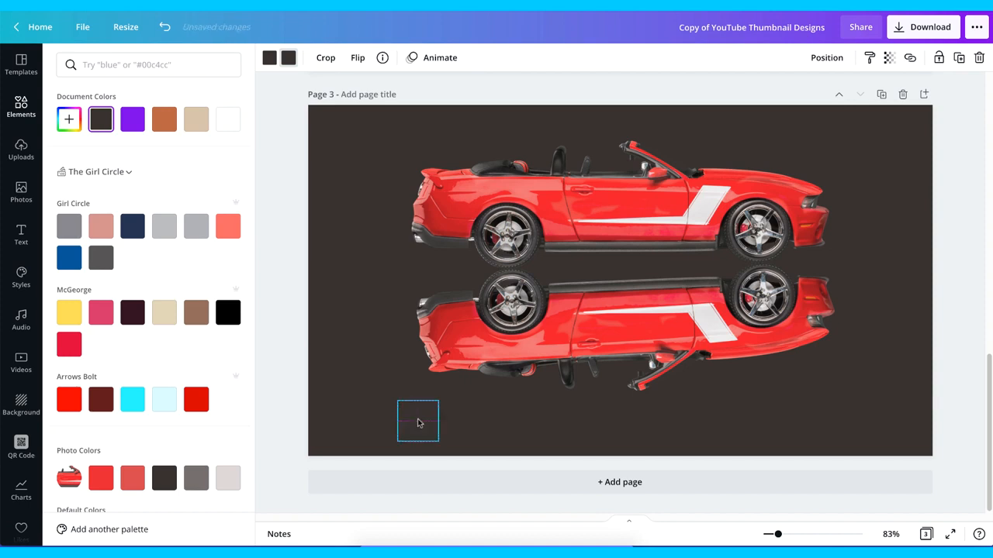
pyautogui.click(417, 423)
pyautogui.click(359, 421)
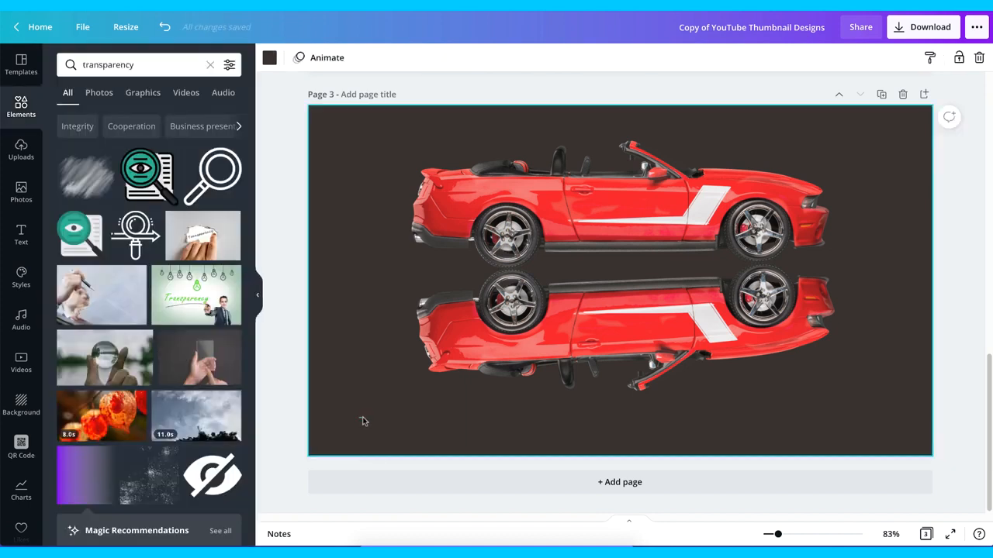
pyautogui.moveTo(361, 422); pyautogui.dragTo(464, 447)
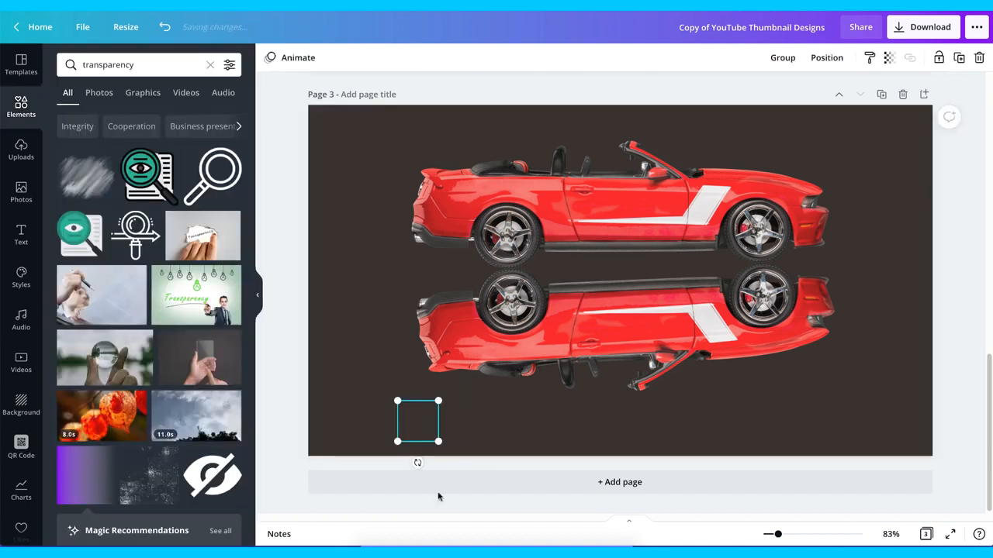
pyautogui.click(783, 58)
pyautogui.click(424, 421)
pyautogui.moveTo(424, 421); pyautogui.dragTo(499, 430)
# Extend the row to twelve adjoining gradient tiles and fit it, slightly reduced, over the reflection's lower edge.
pyautogui.moveTo(358, 417); pyautogui.dragTo(612, 424)
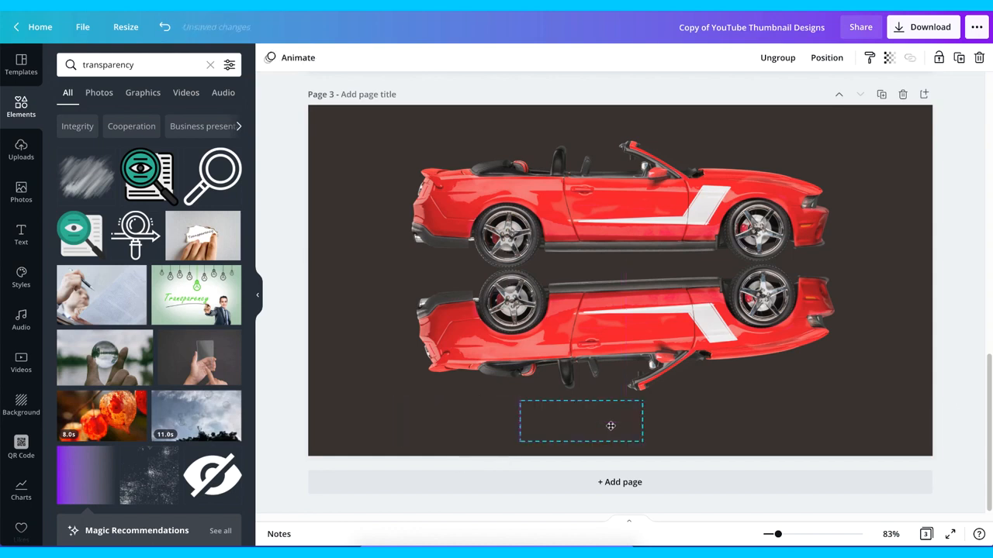
pyautogui.moveTo(351, 423); pyautogui.dragTo(629, 421)
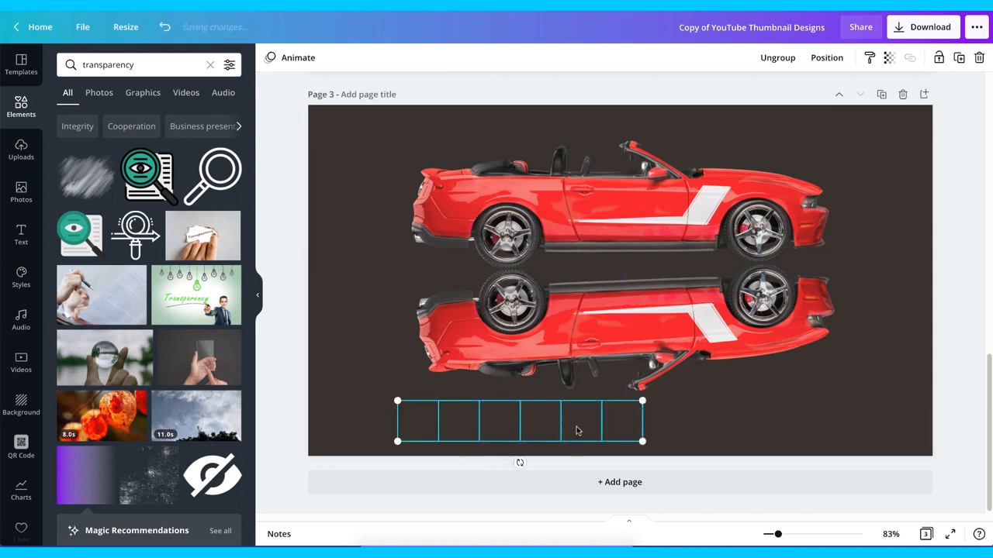
pyautogui.moveTo(539, 421); pyautogui.dragTo(786, 441)
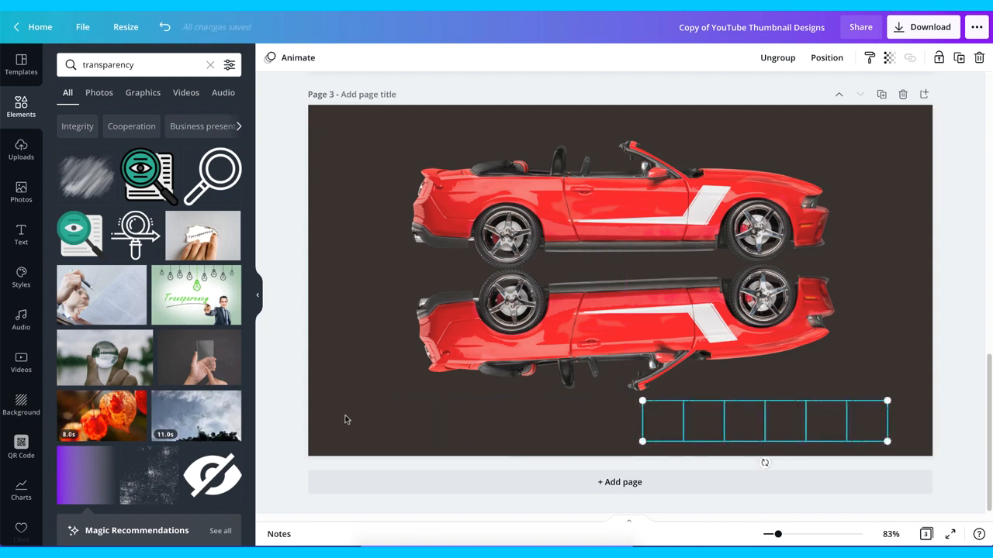
pyautogui.moveTo(345, 417); pyautogui.dragTo(892, 422)
pyautogui.moveTo(782, 432); pyautogui.dragTo(769, 390)
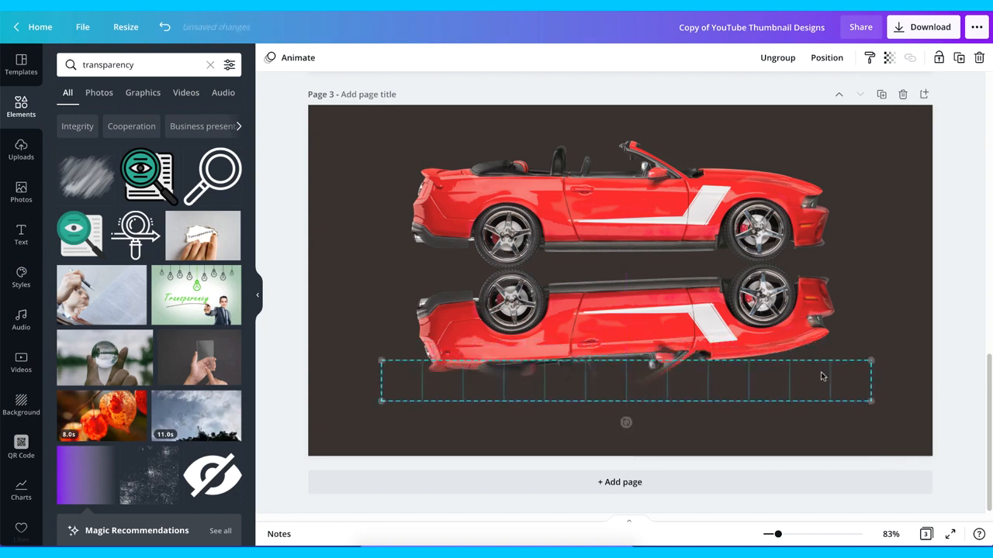
pyautogui.moveTo(874, 355)
pyautogui.mouseDown()
pyautogui.moveTo(906, 324)
pyautogui.moveTo(825, 377)
pyautogui.moveTo(885, 363)
pyautogui.moveTo(882, 355)
pyautogui.moveTo(824, 373)
pyautogui.moveTo(874, 363)
pyautogui.moveTo(863, 362)
pyautogui.mouseUp()
# Move the tile row clear of the car's reflection and crop away roughly the lower half of the reflection.
pyautogui.moveTo(691, 386); pyautogui.dragTo(696, 423)
pyautogui.click(675, 353)
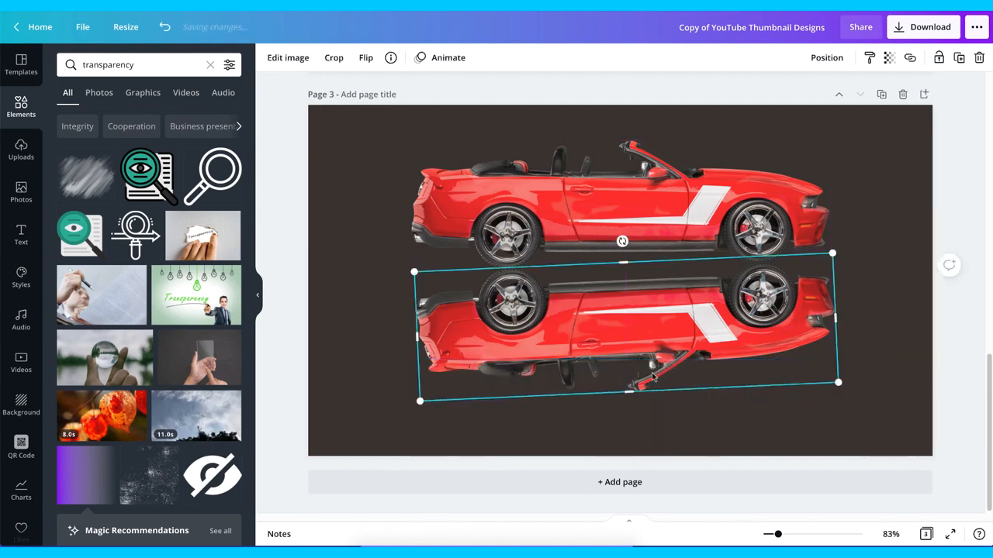
pyautogui.moveTo(629, 396); pyautogui.dragTo(631, 339)
# Move the row of gradient tiles up over the cropped reflection's lower part and tilt it to match the reflection.
pyautogui.moveTo(356, 411); pyautogui.dragTo(906, 436)
pyautogui.moveTo(730, 429); pyautogui.dragTo(732, 331)
pyautogui.moveTo(627, 368); pyautogui.dragTo(628, 365)
pyautogui.moveTo(653, 329); pyautogui.dragTo(654, 325)
pyautogui.click(641, 379)
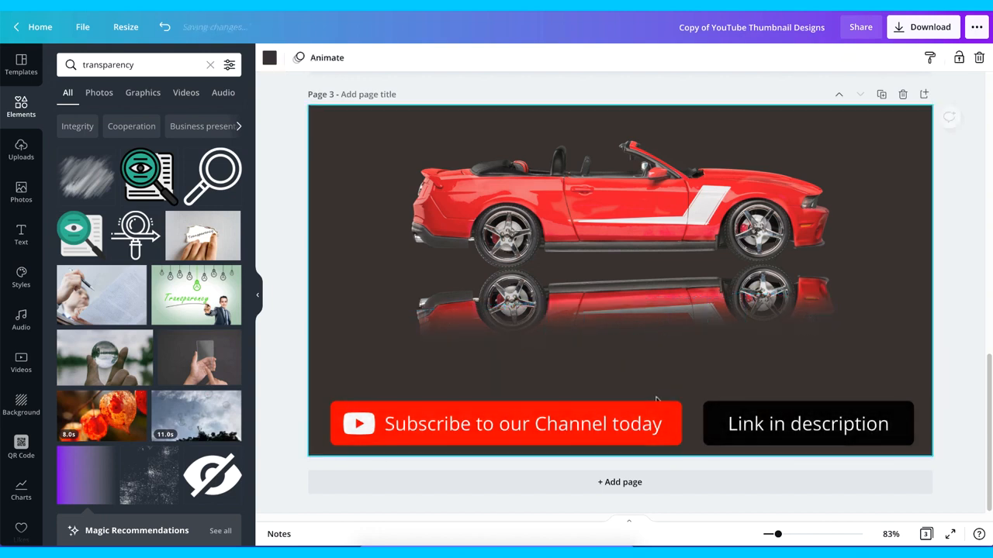
# Set the transparency of the car's reflection to 21.
pyautogui.click(597, 273)
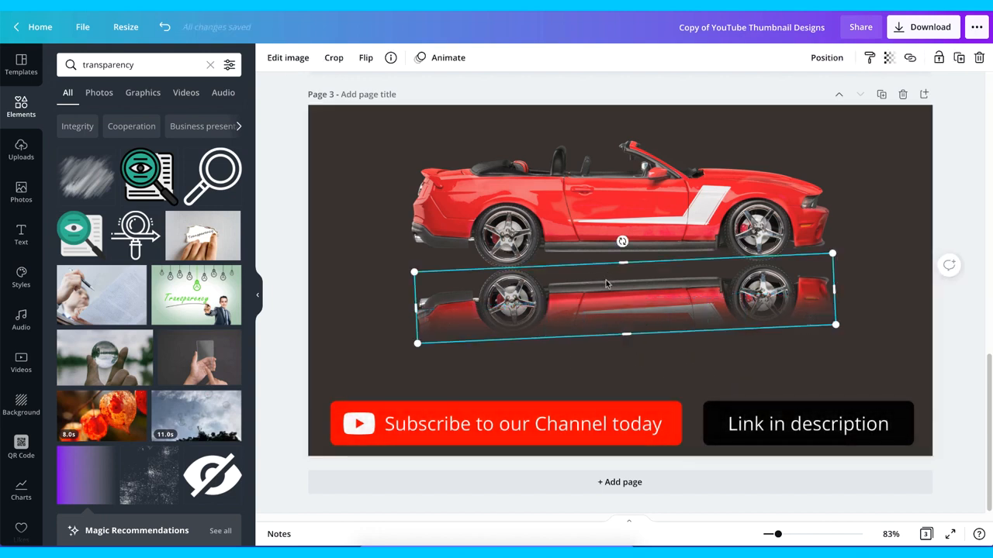
pyautogui.click(889, 58)
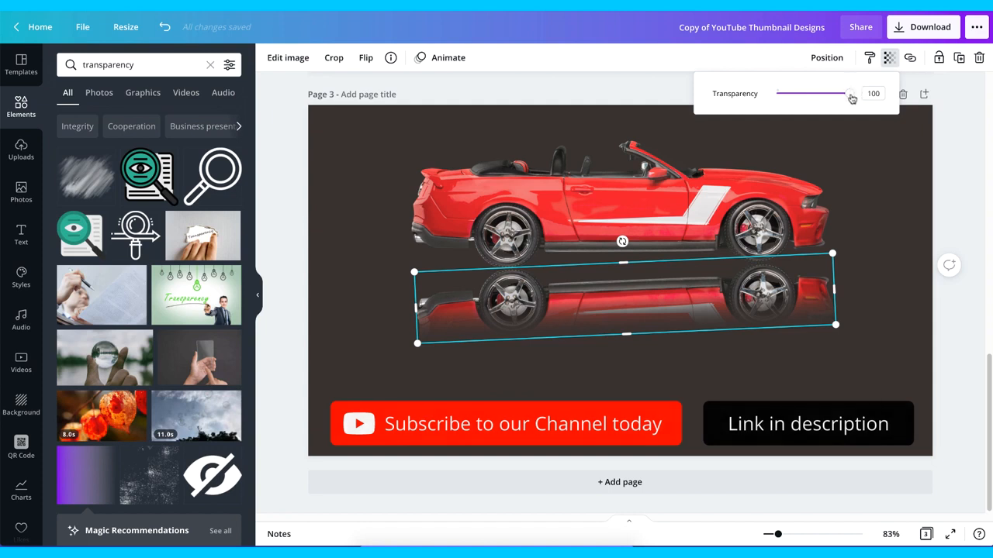
pyautogui.moveTo(851, 94); pyautogui.dragTo(793, 98)
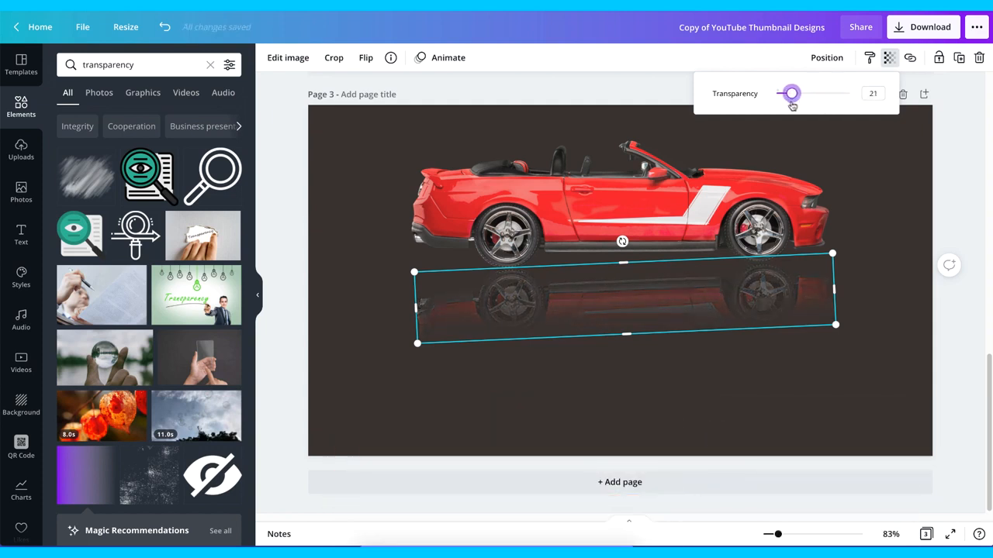
pyautogui.click(361, 151)
# Select the car, its reflection and the gradient tiles together and move them down towards the middle of the page.
pyautogui.hotkey('ctrl', 'a')
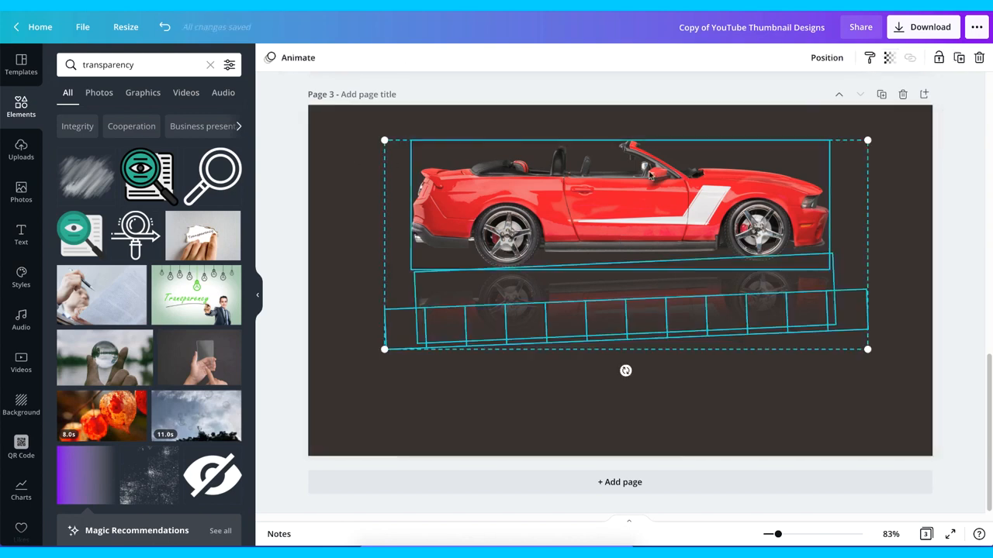
pyautogui.moveTo(644, 195); pyautogui.dragTo(645, 230)
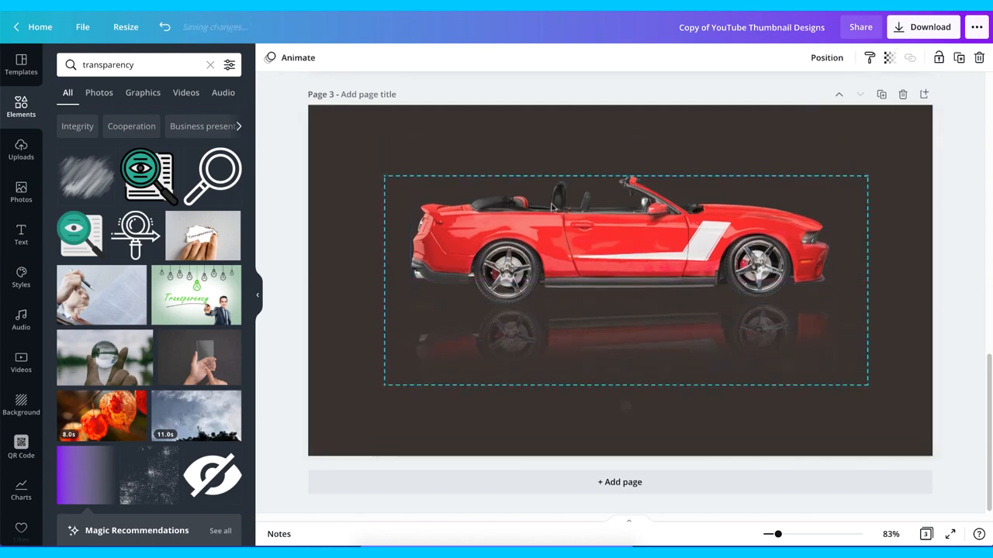
pyautogui.click(526, 140)
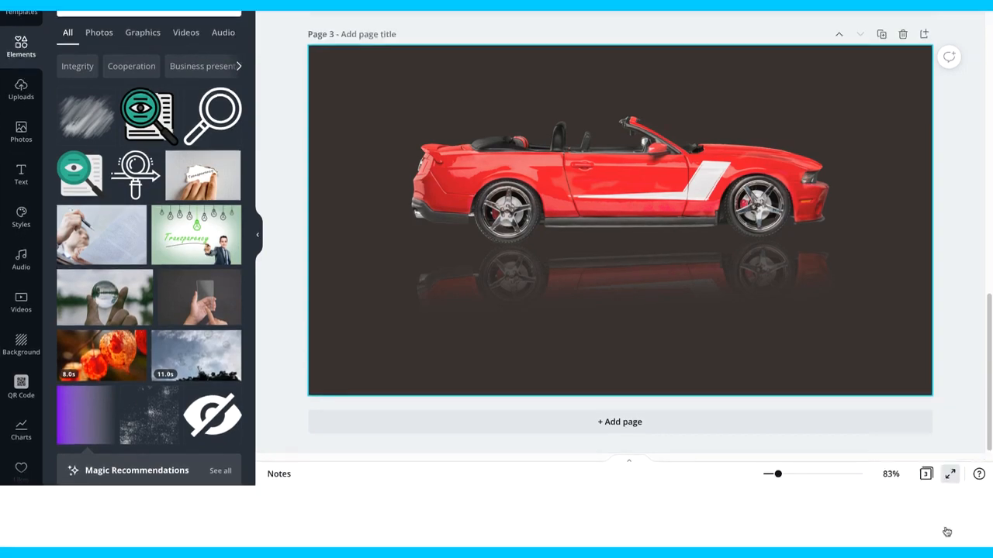
# Preview the basket, poster and car pages one after another in full screen and return to the editor.
pyautogui.click(949, 535)
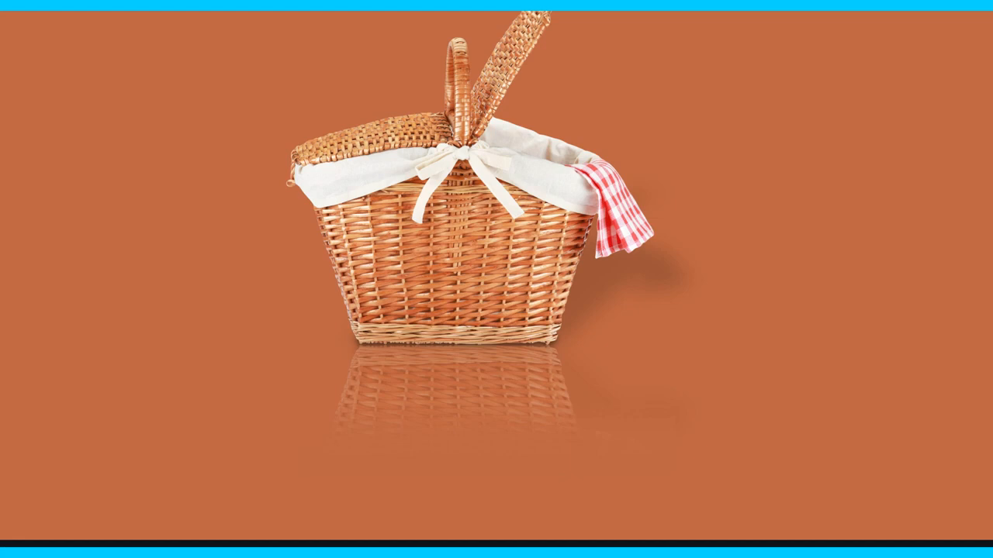
pyautogui.click(924, 472)
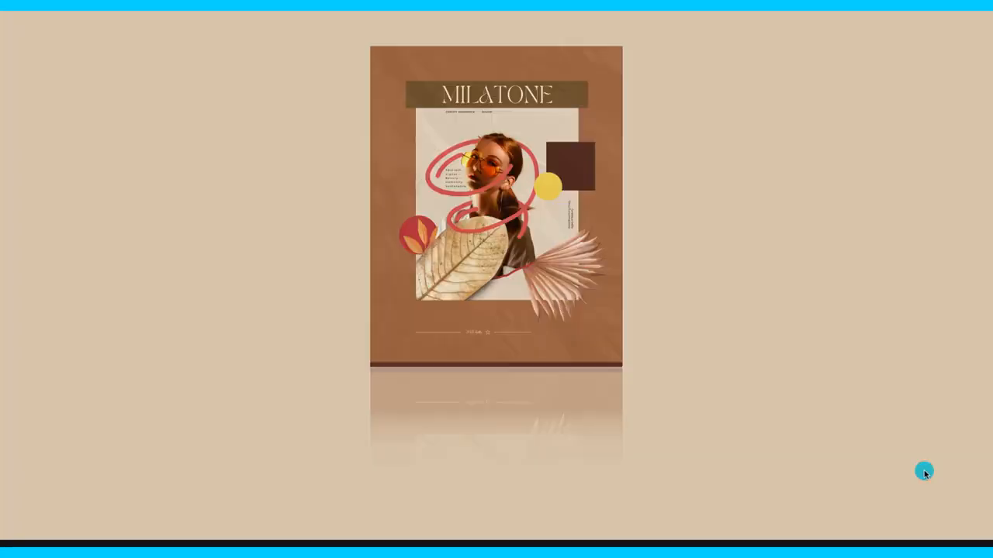
pyautogui.click(925, 473)
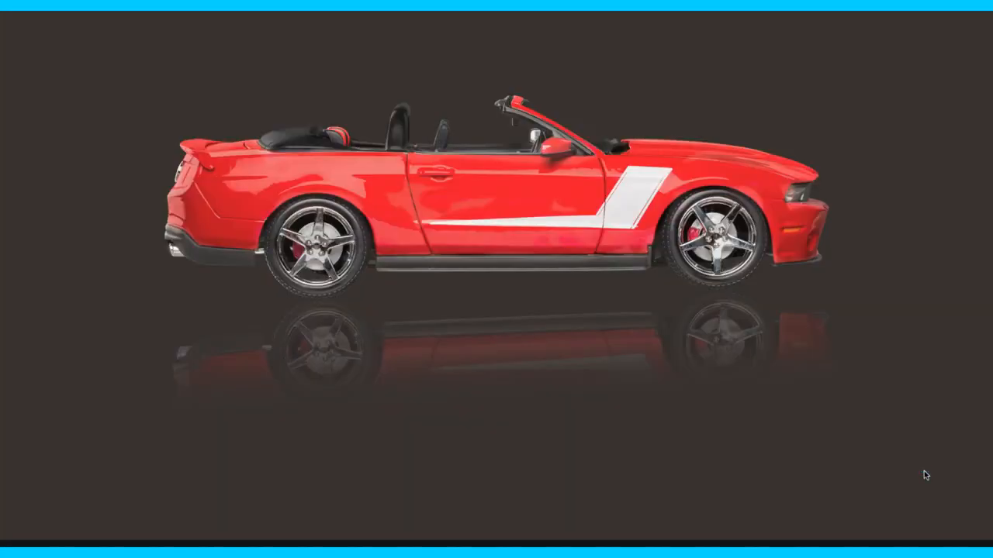
pyautogui.click(923, 471)
pyautogui.press('Escape')
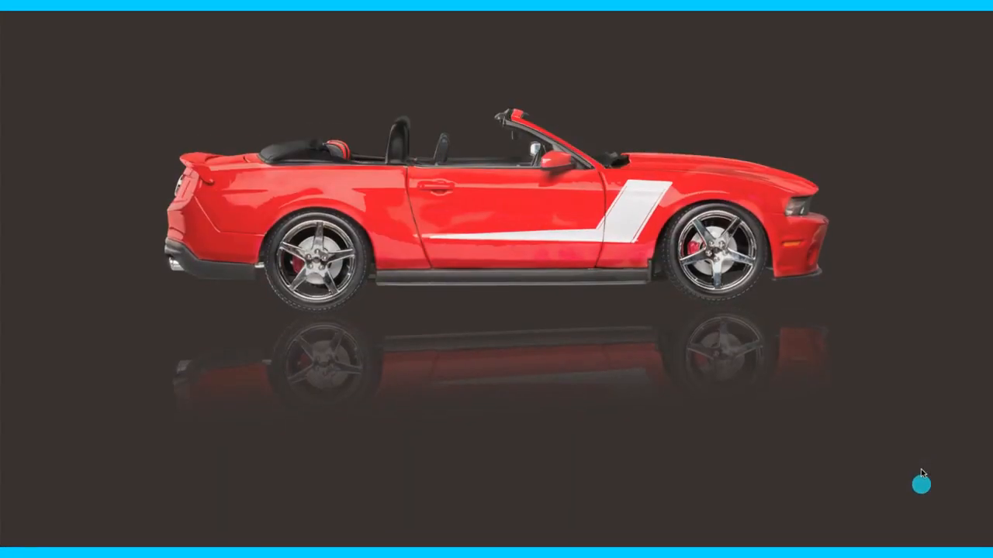
pyautogui.click(642, 4)
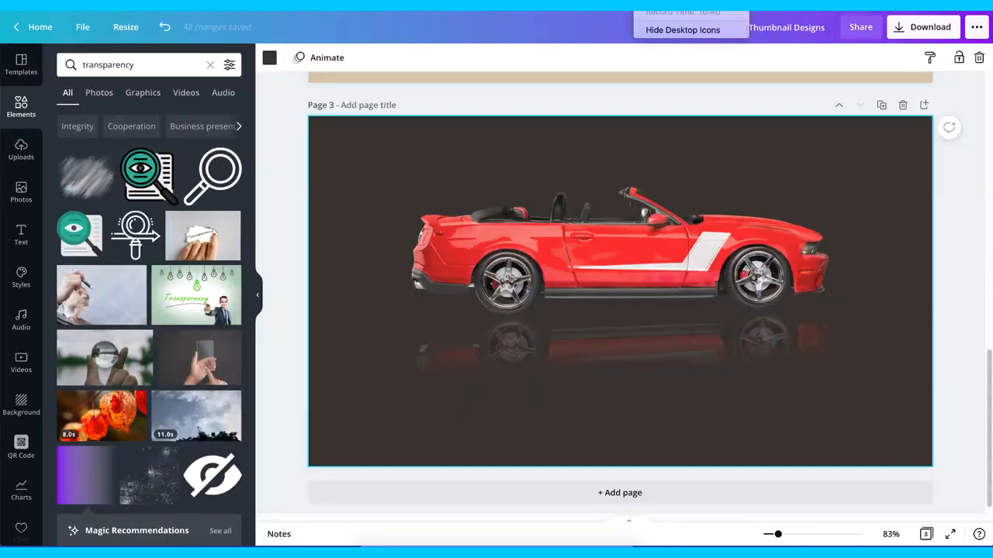